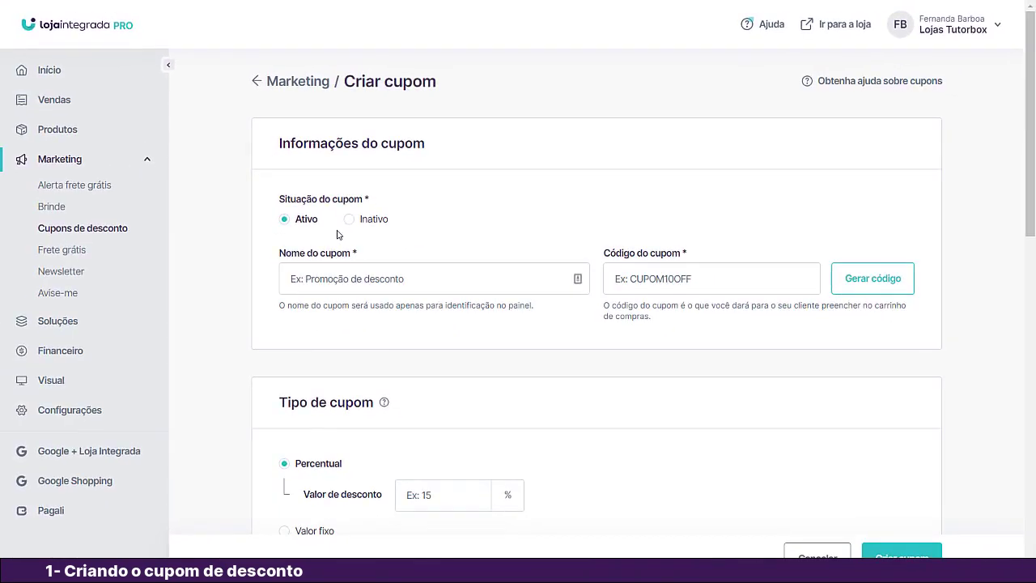
Set the coupon's final date to 20/01/2022.
{"action": "scroll", "coordinate": [421, 405], "scroll_direction": "down", "scroll_amount": 10}
{"action": "left_click", "coordinate": [421, 472]}
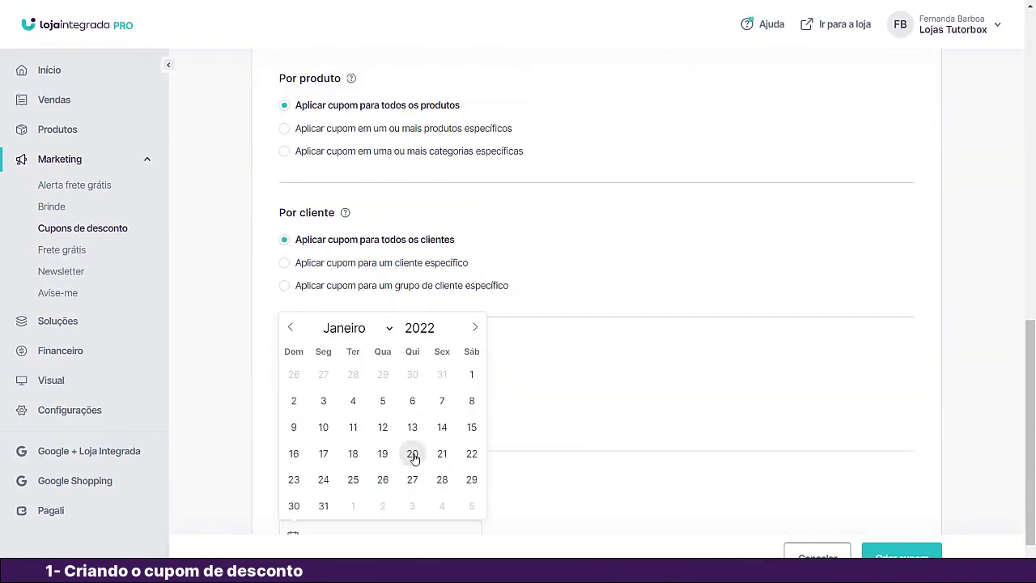
{"action": "left_click", "coordinate": [412, 455]}
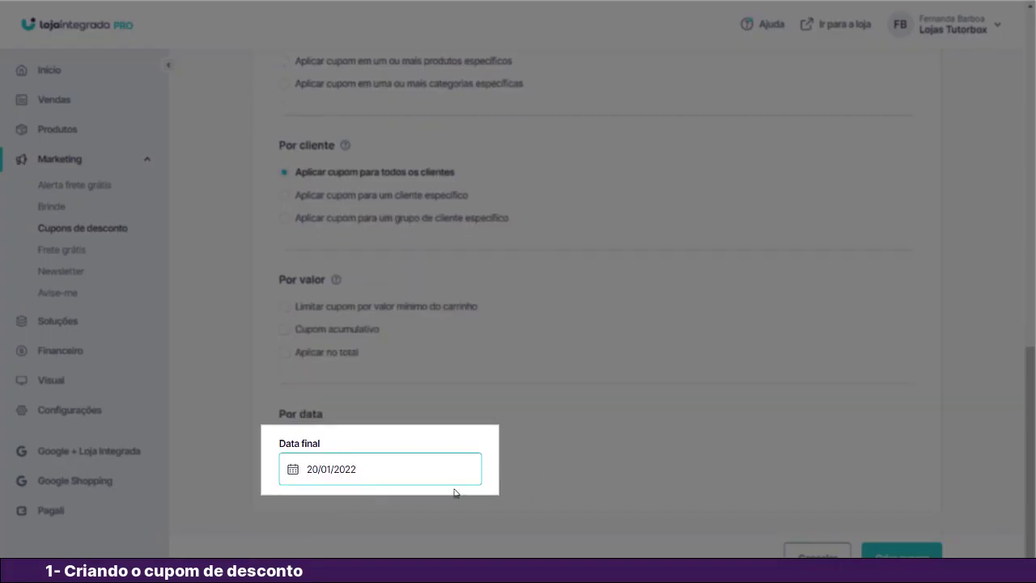
{"action": "scroll", "coordinate": [699, 468], "scroll_direction": "up", "scroll_amount": 4}
{"action": "scroll", "coordinate": [697, 467], "scroll_direction": "up", "scroll_amount": 7}
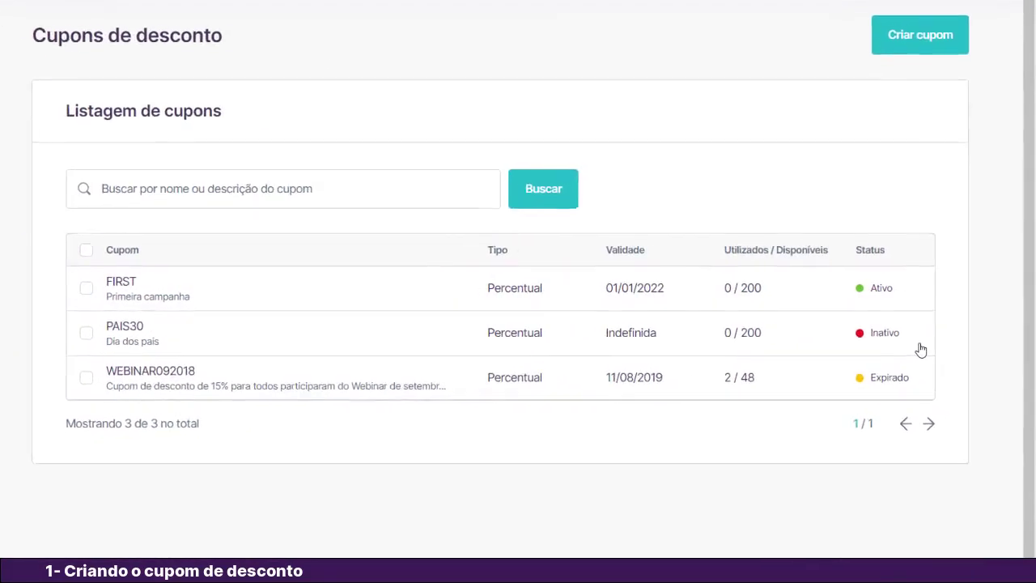
Name the coupon "10% OFF Natal" and give it the code NATALOFF.
{"action": "mouse_move", "coordinate": [914, 351]}
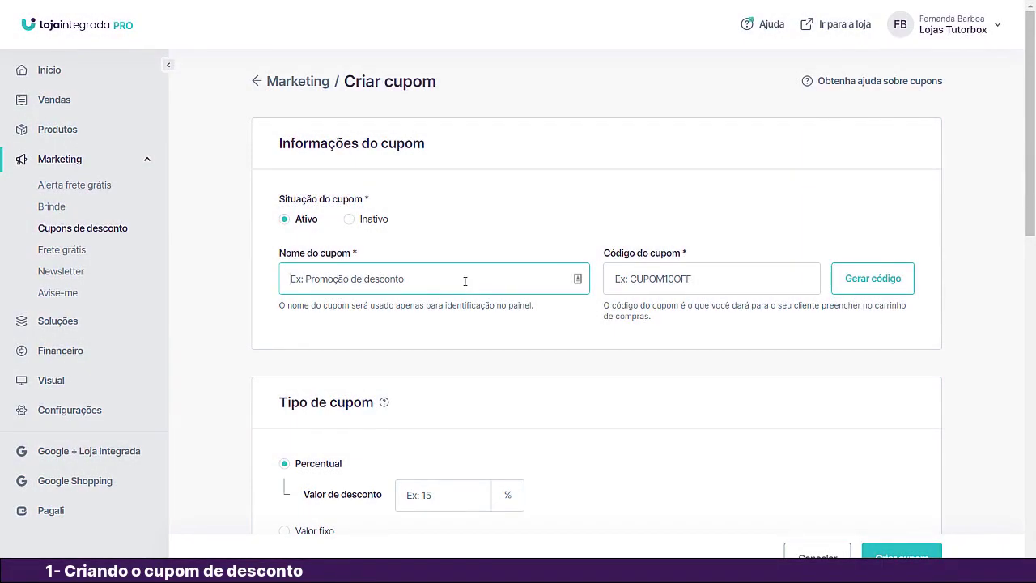
{"action": "type", "text": "10% C"}
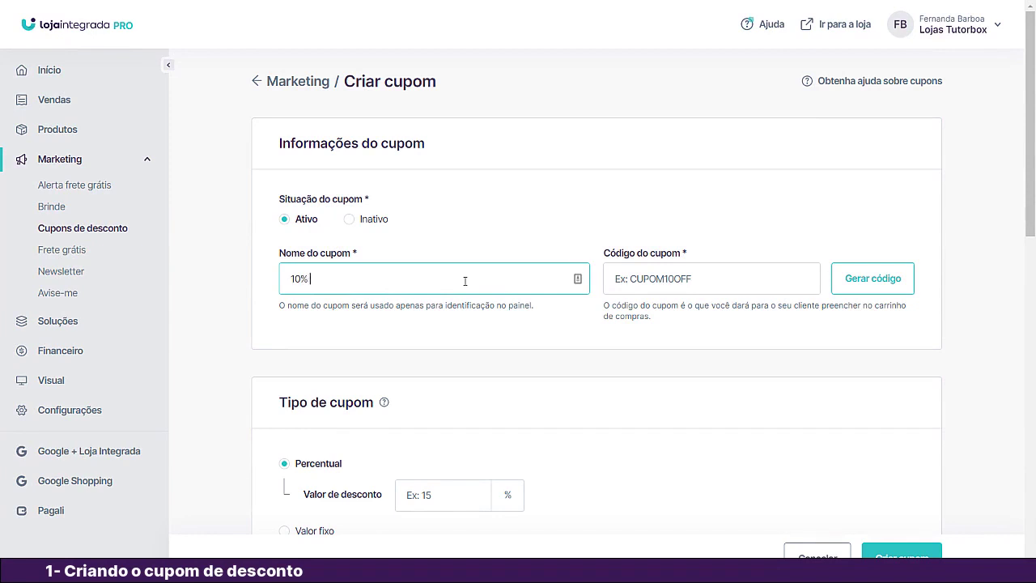
{"action": "type", "text": "FF Natal"}
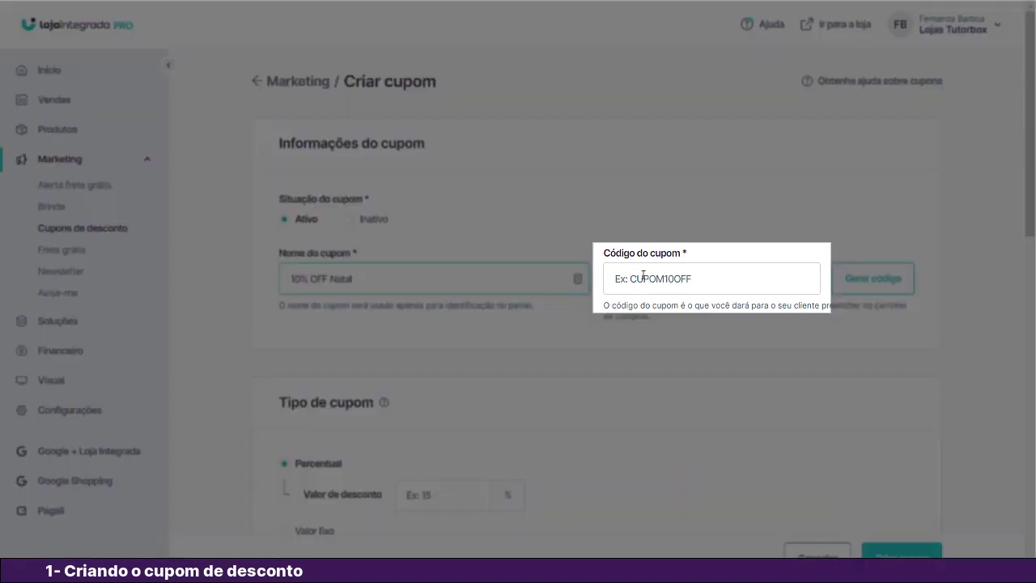
{"action": "left_click", "coordinate": [643, 276]}
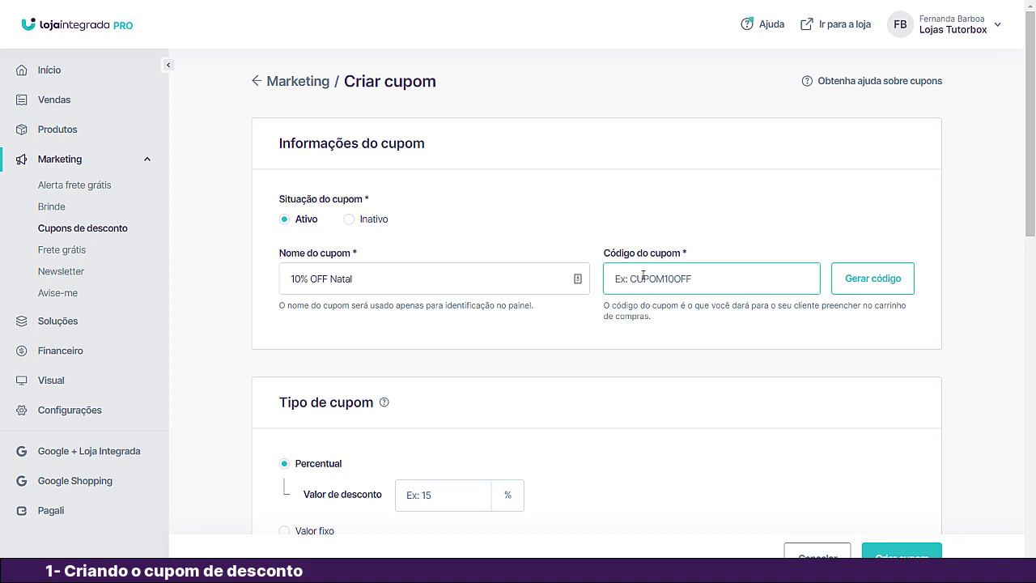
{"action": "type", "text": "NATALOFF"}
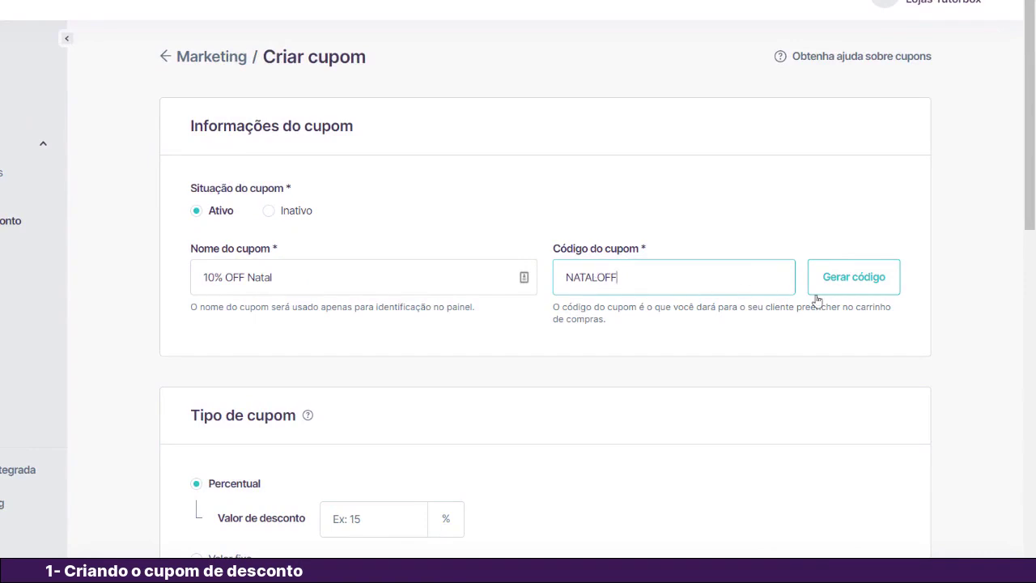
{"action": "left_click", "coordinate": [849, 279]}
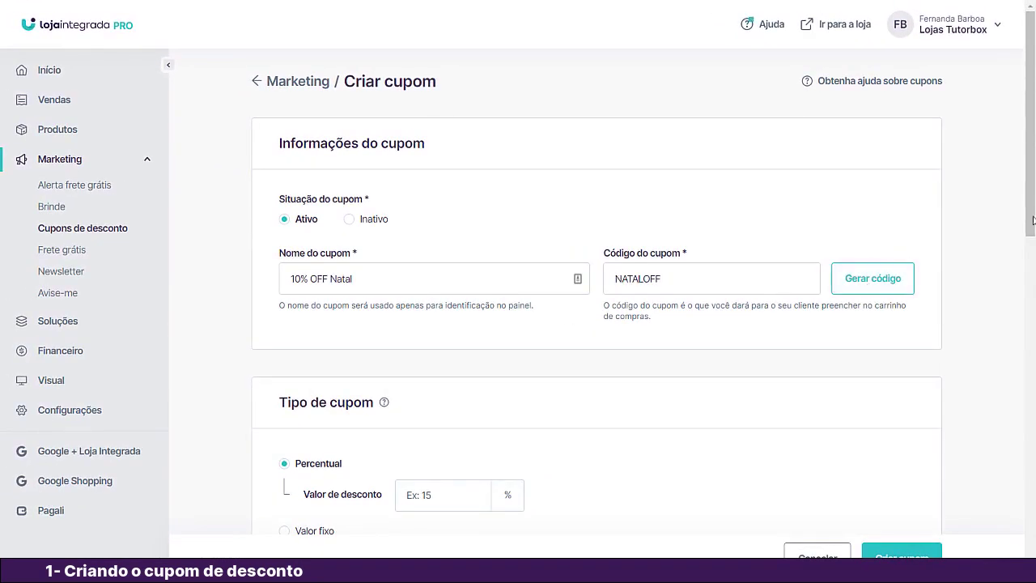
Set the percentage coupon's discount value to 10%.
{"action": "scroll", "coordinate": [1029, 264], "scroll_direction": "down", "scroll_amount": 3}
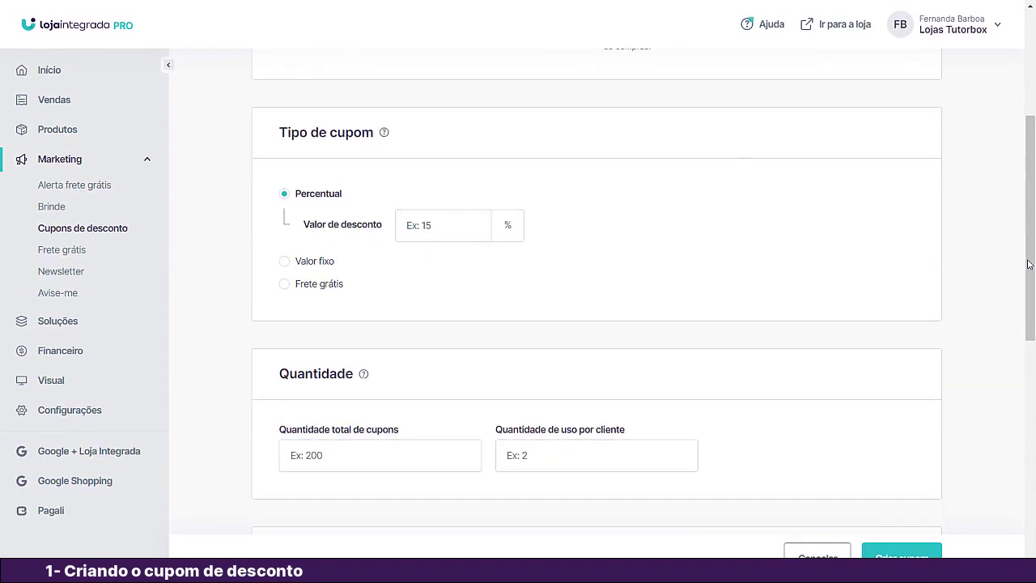
{"action": "mouse_move", "coordinate": [388, 138]}
{"action": "left_click", "coordinate": [433, 227]}
{"action": "type", "text": "10"}
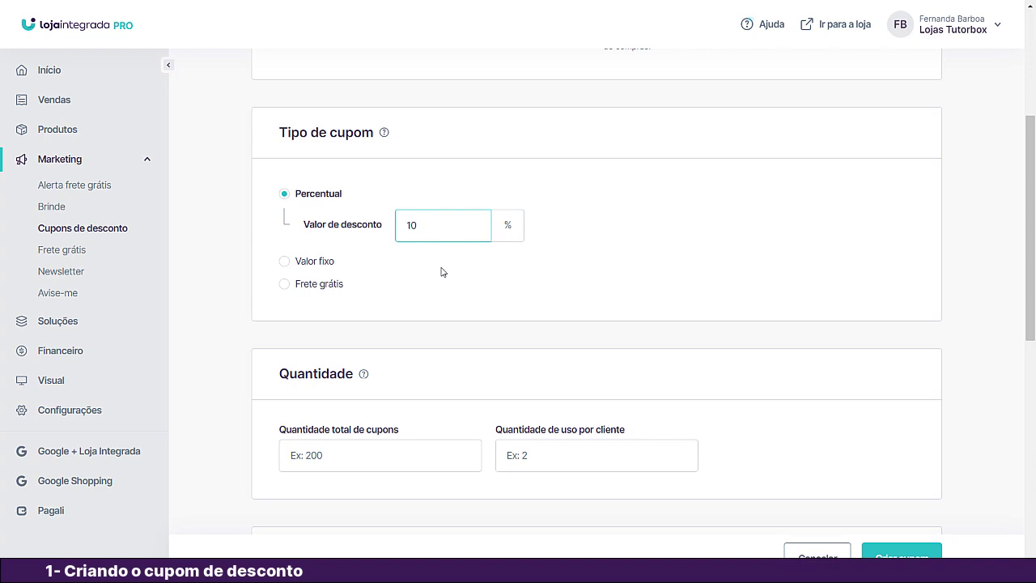
Try the coupon type as a fixed R$ 50,00 discount and as Frete grátis, and return it to Percentual.
{"action": "left_click", "coordinate": [285, 263]}
{"action": "left_click", "coordinate": [496, 248]}
{"action": "type", "text": "50,00"}
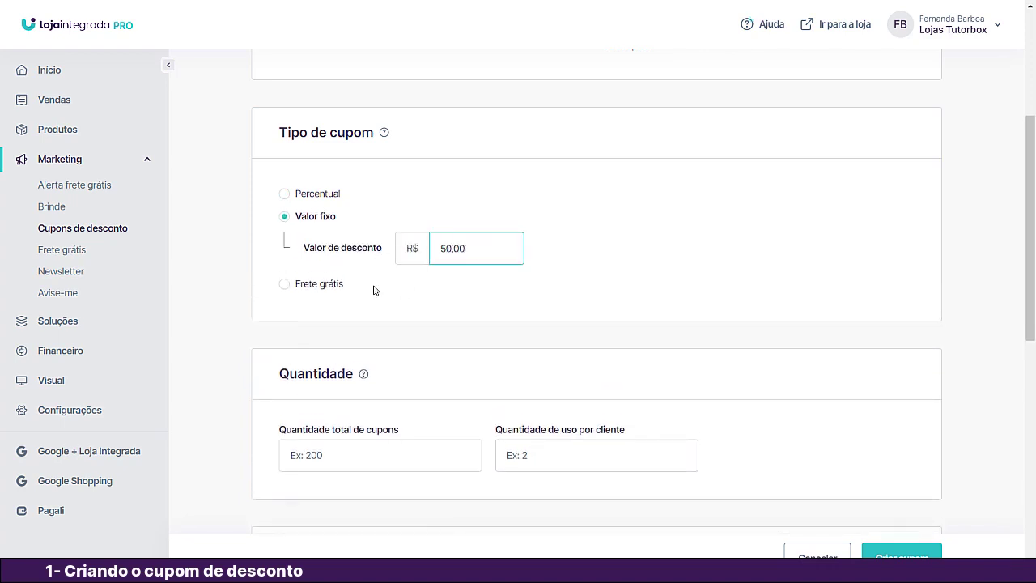
{"action": "left_click", "coordinate": [285, 284]}
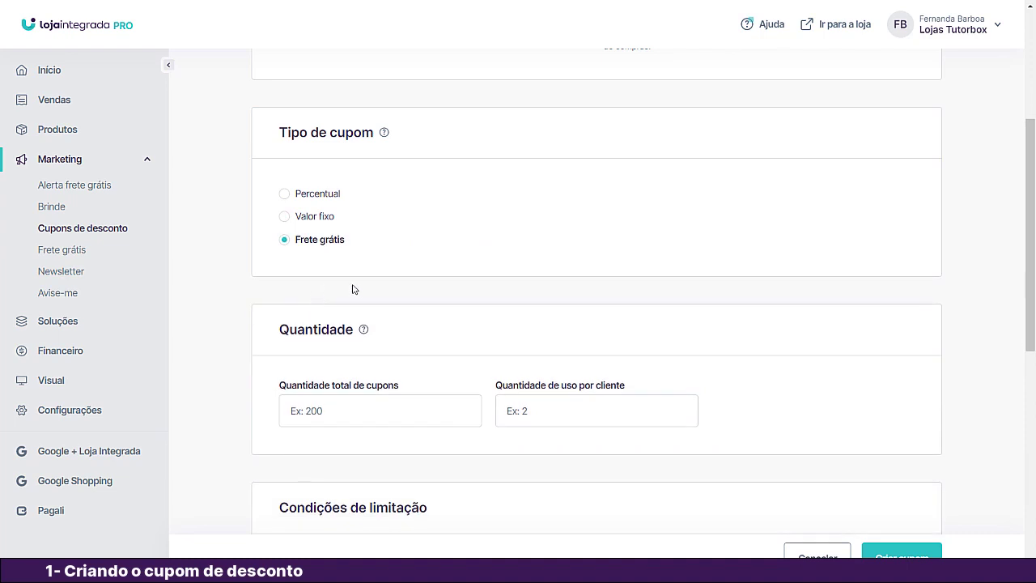
{"action": "left_click", "coordinate": [284, 193]}
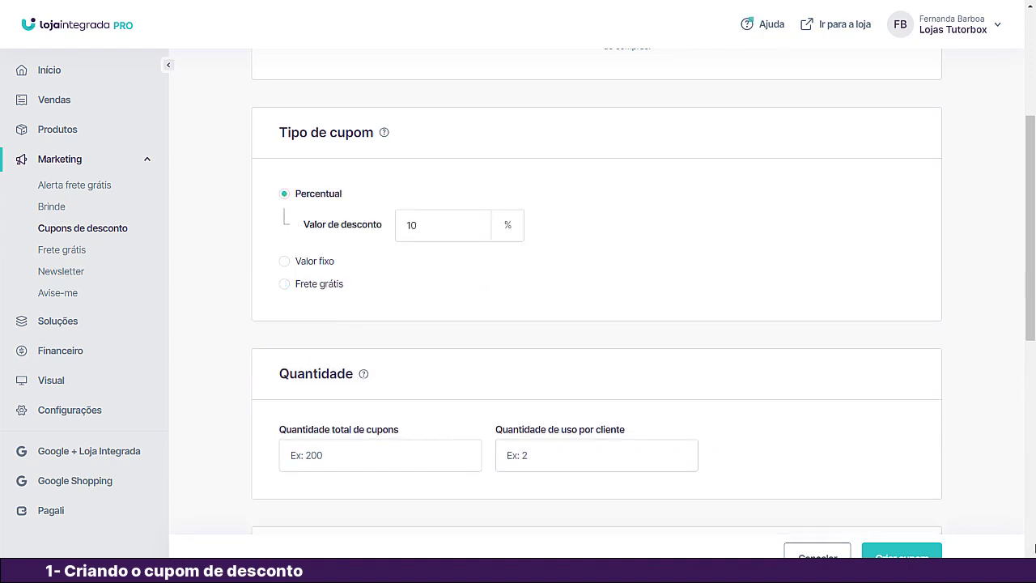
Set the total coupon quantity to 200 and the uses per customer to 1.
{"action": "scroll", "coordinate": [423, 261], "scroll_direction": "down", "scroll_amount": 3}
{"action": "mouse_move", "coordinate": [365, 175]}
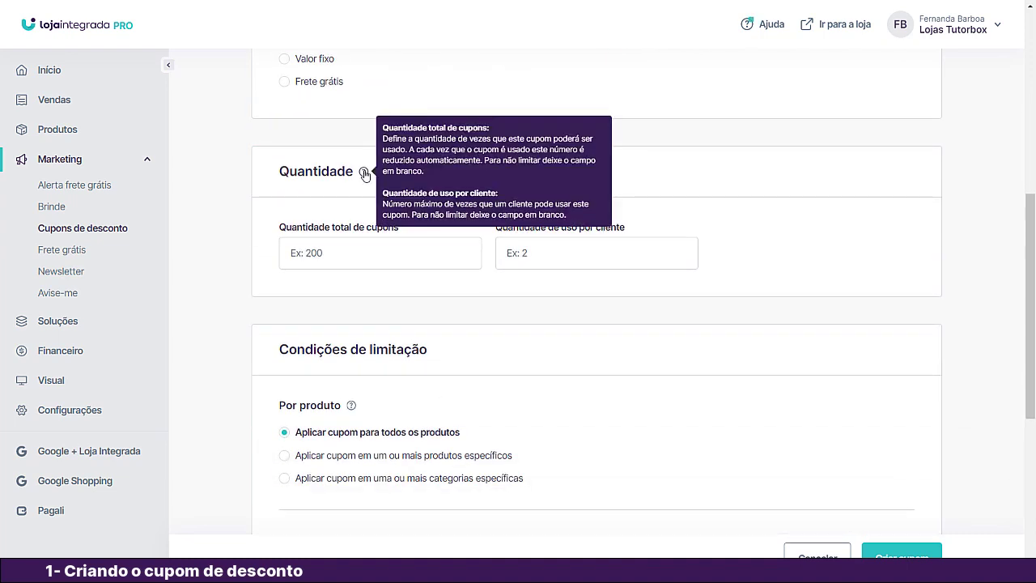
{"action": "left_click", "coordinate": [343, 252]}
{"action": "type", "text": "200"}
{"action": "key", "text": "Tab"}
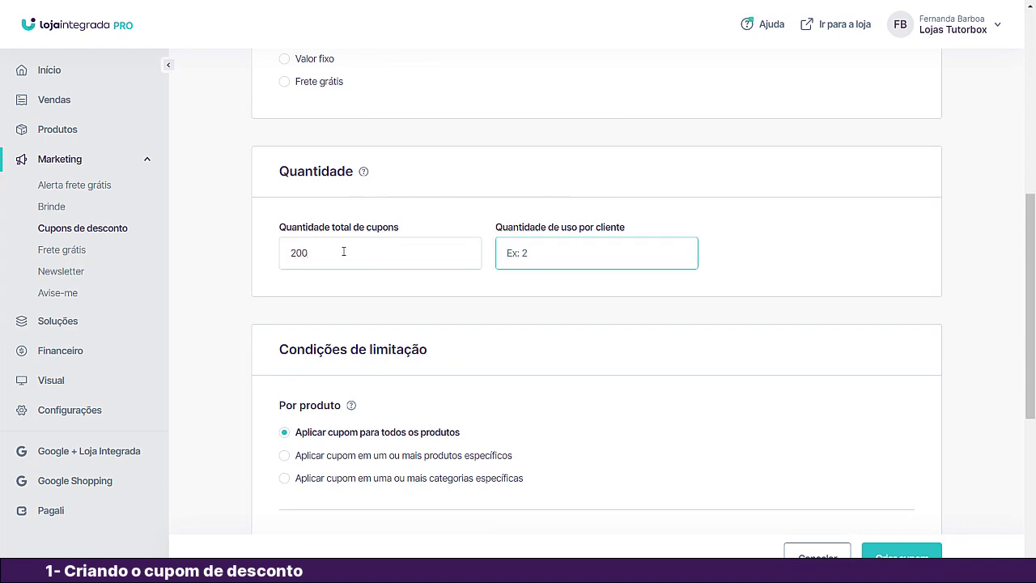
{"action": "type", "text": "1"}
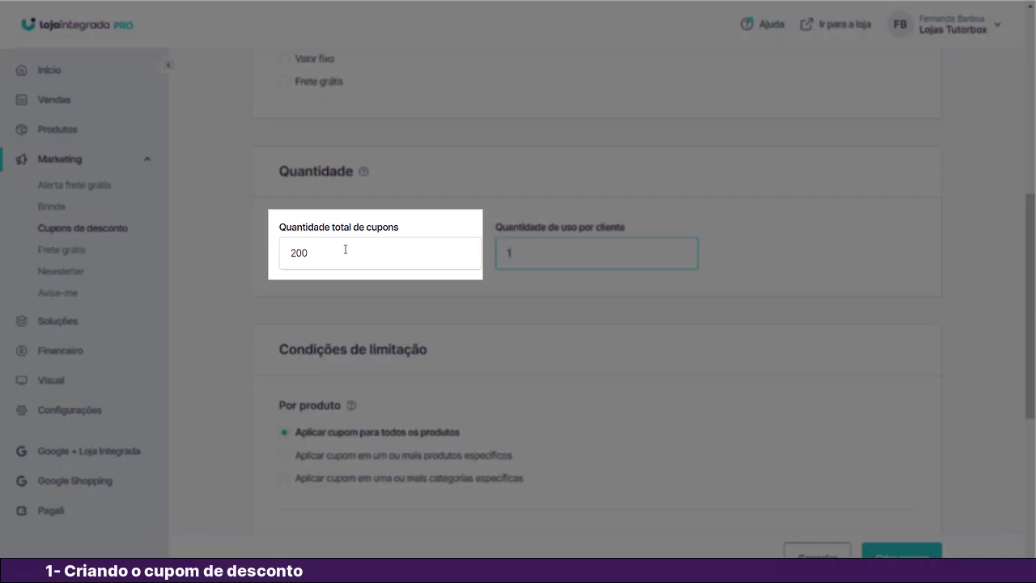
Clear both the total coupon quantity and the uses per customer.
{"action": "left_click_drag", "start_coordinate": [307, 253], "coordinate": [270, 258]}
{"action": "key", "text": "BackSpace"}
{"action": "key", "text": "Tab"}
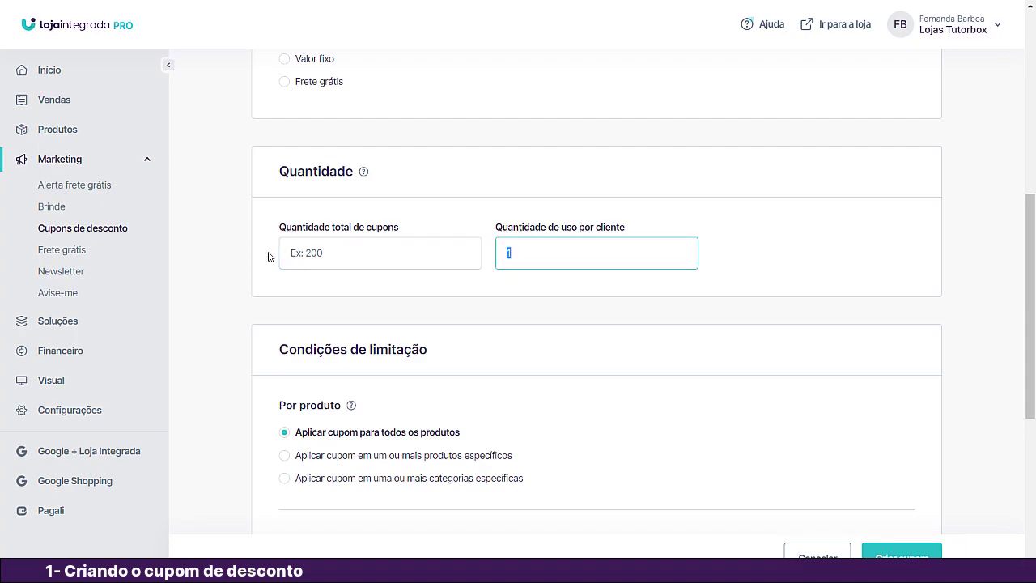
{"action": "key", "text": "BackSpace"}
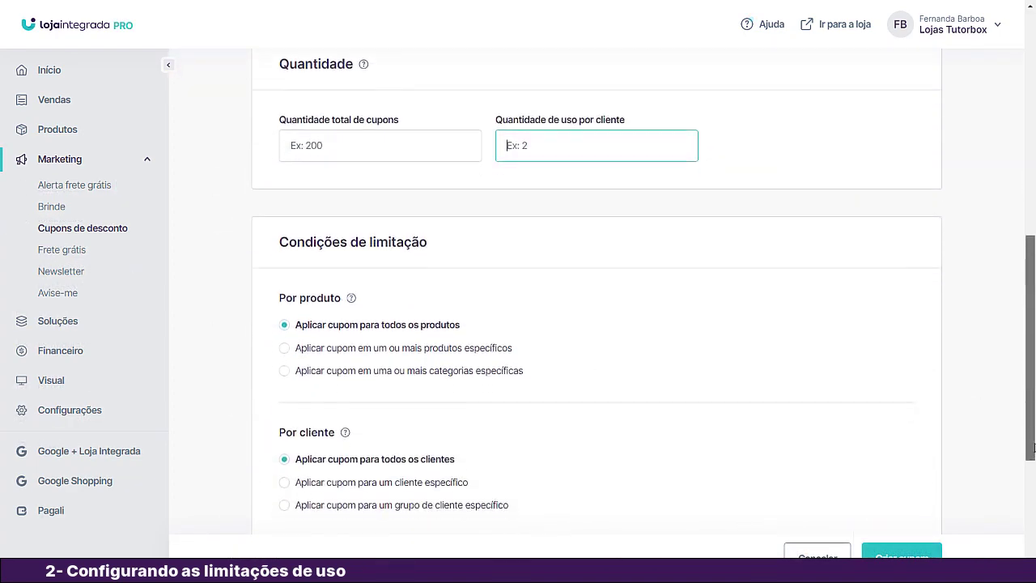
Restrict the coupon to specific products and mark Bicicleta com 18 marchas and Bola de plástico cores variadas - 20 cm.
{"action": "left_click_drag", "start_coordinate": [1033, 448], "coordinate": [1034, 482]}
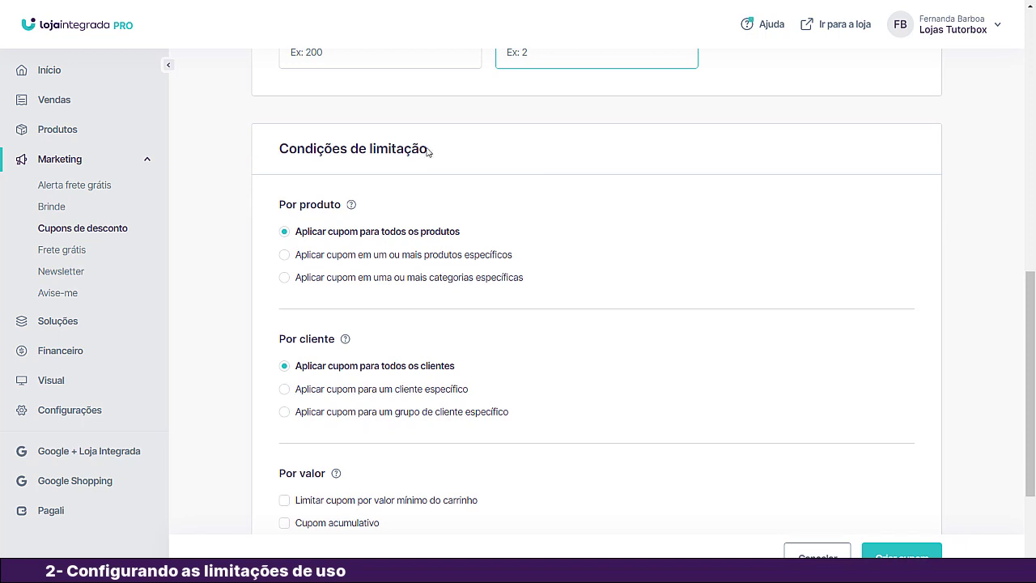
{"action": "mouse_move", "coordinate": [353, 208]}
{"action": "left_click", "coordinate": [320, 286]}
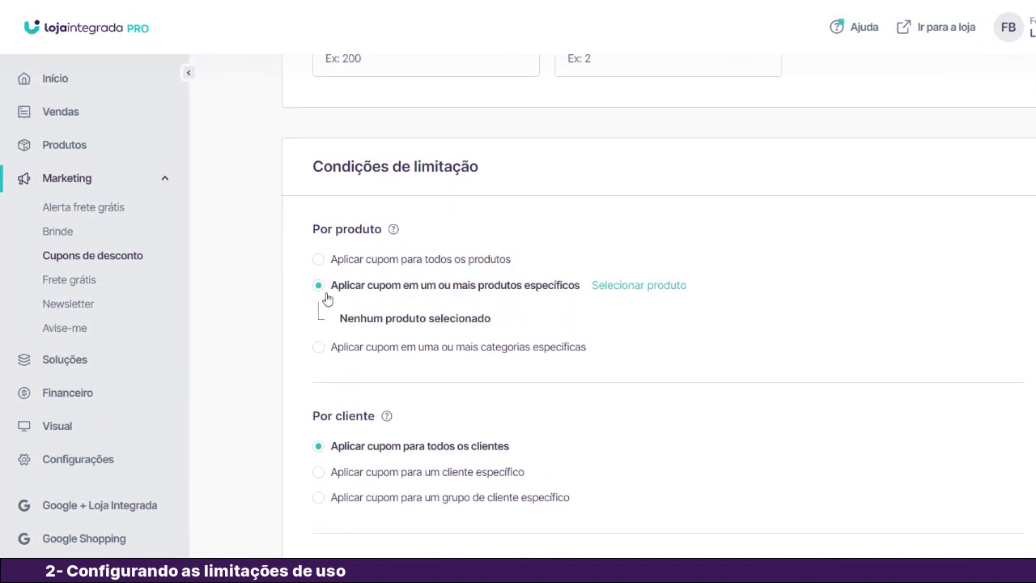
{"action": "left_click", "coordinate": [642, 290]}
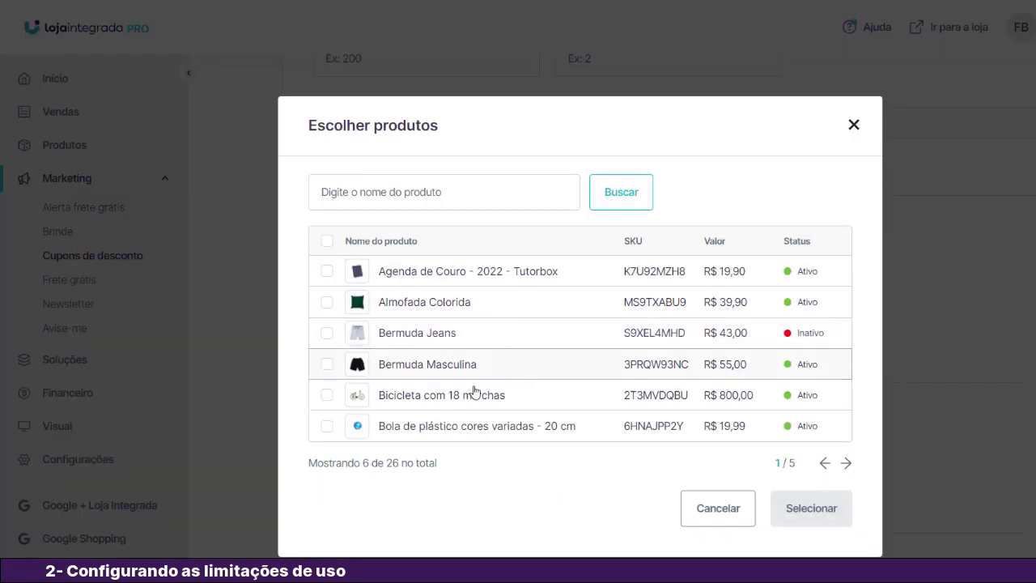
{"action": "left_click", "coordinate": [326, 395]}
{"action": "left_click", "coordinate": [327, 427]}
Search the products for "tênis", mark Tênis and Tênis para caminhada as well, and apply the product selection.
{"action": "left_click", "coordinate": [446, 195]}
{"action": "type", "text": "tênis"}
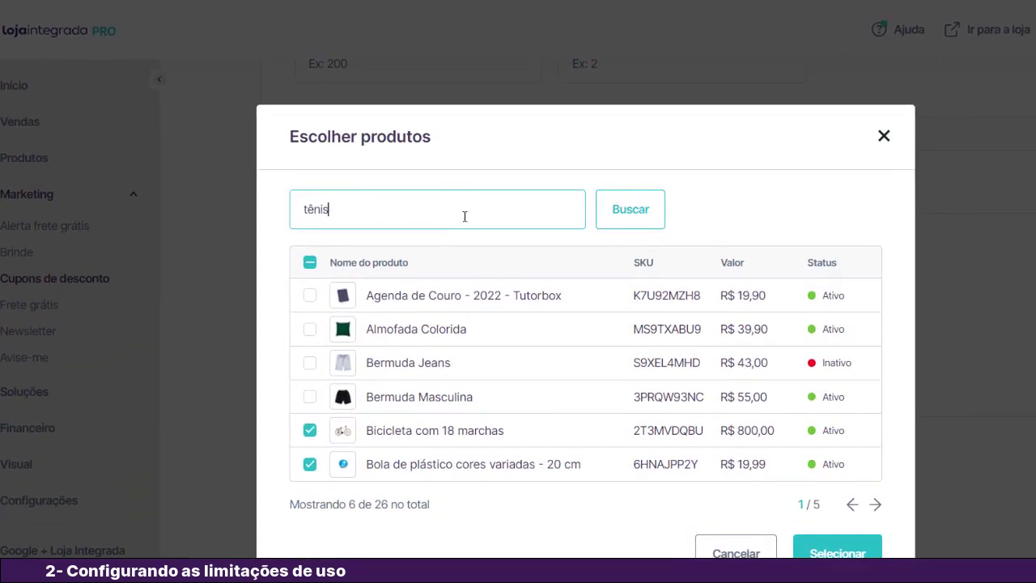
{"action": "left_click", "coordinate": [608, 220]}
{"action": "left_click", "coordinate": [311, 365]}
{"action": "left_click", "coordinate": [310, 396]}
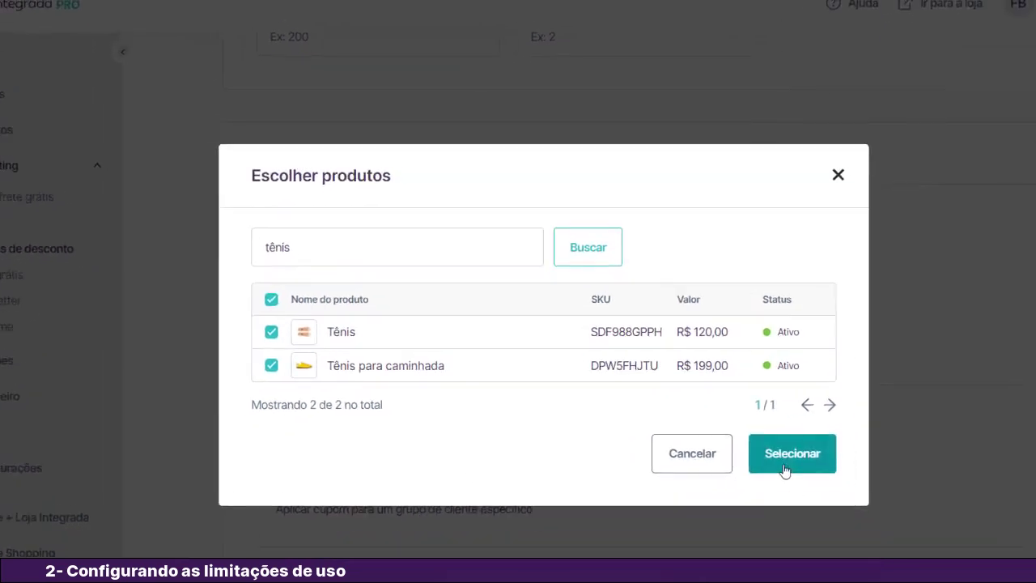
{"action": "left_click", "coordinate": [783, 468]}
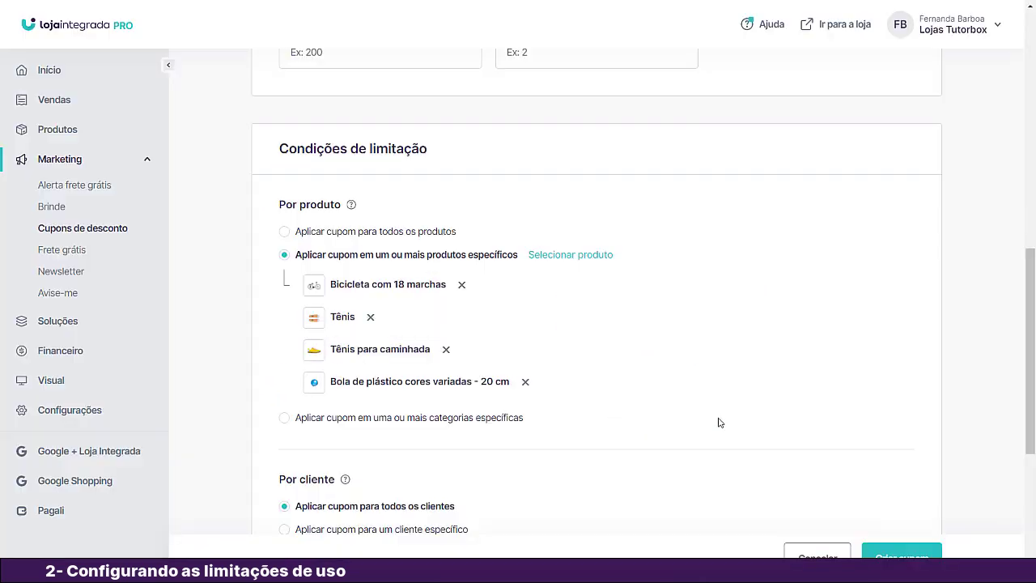
Try limiting the coupon to the Brinquedos category, and return it to all products.
{"action": "left_click", "coordinate": [285, 419]}
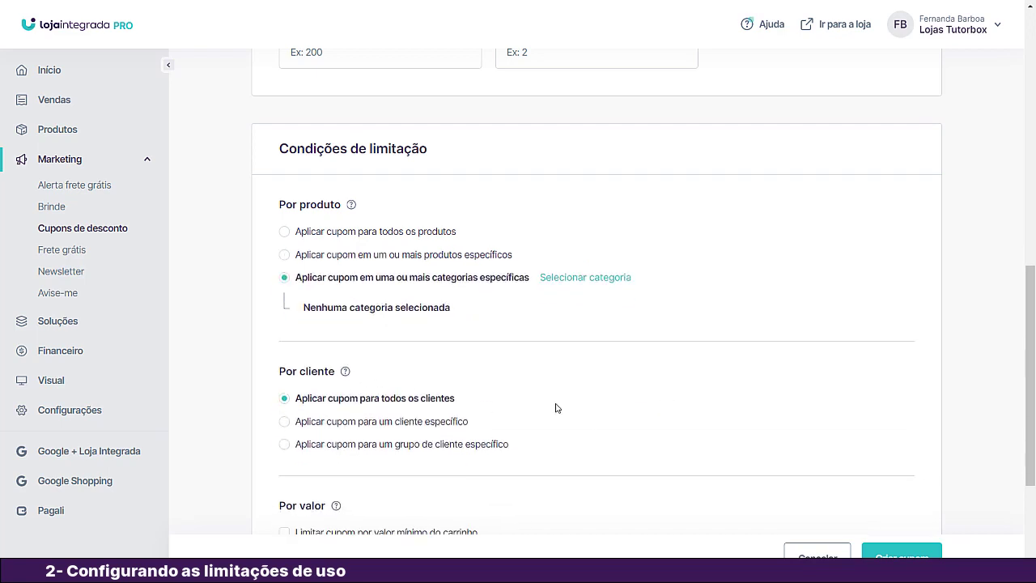
{"action": "left_click", "coordinate": [576, 279]}
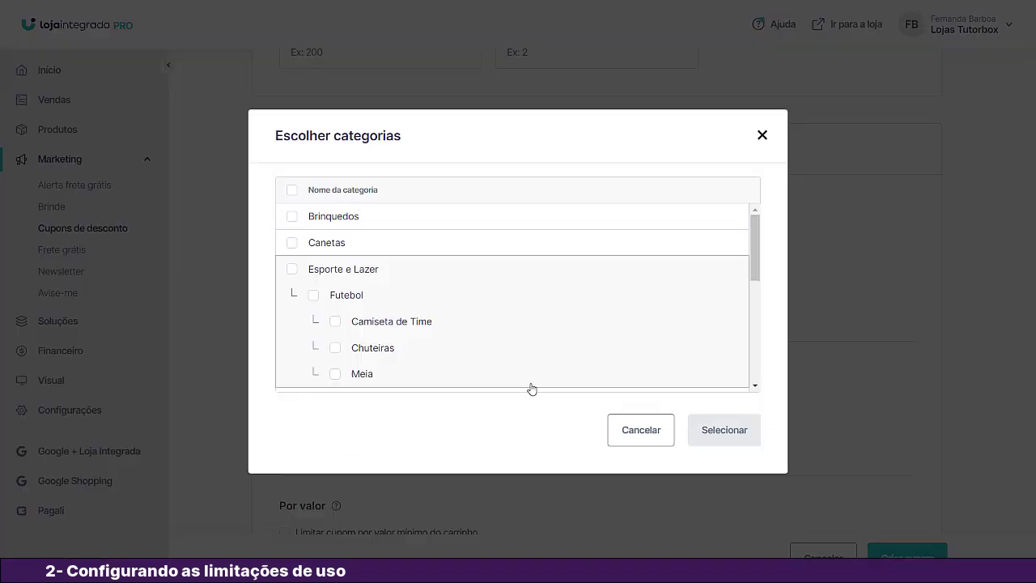
{"action": "left_click", "coordinate": [292, 216]}
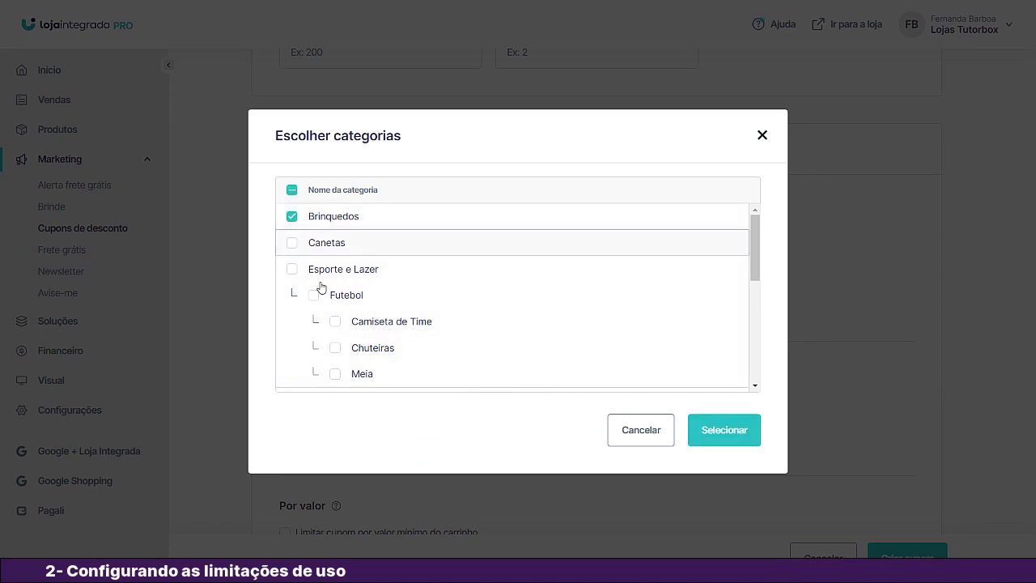
{"action": "left_click", "coordinate": [714, 444]}
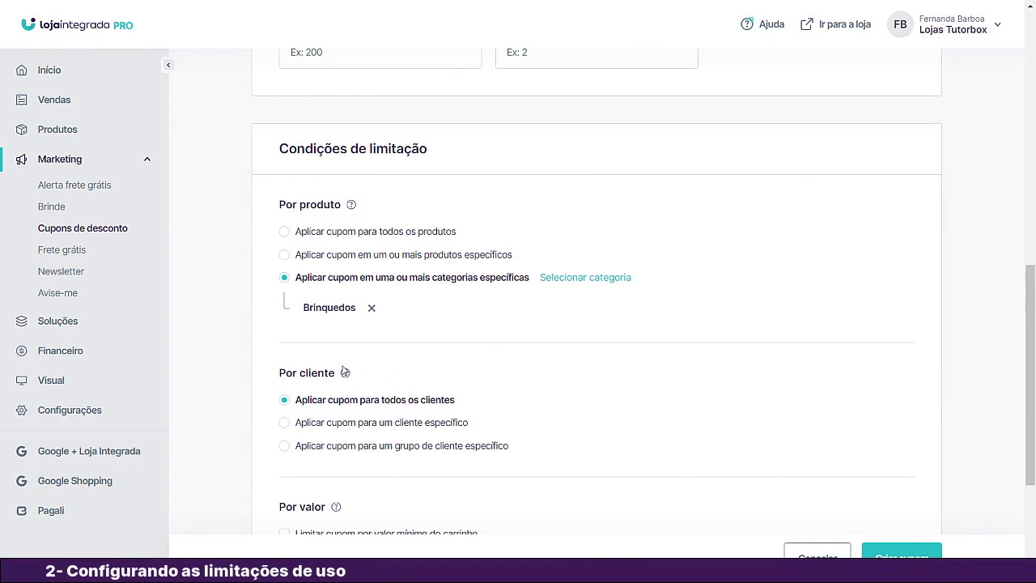
{"action": "left_click", "coordinate": [283, 234]}
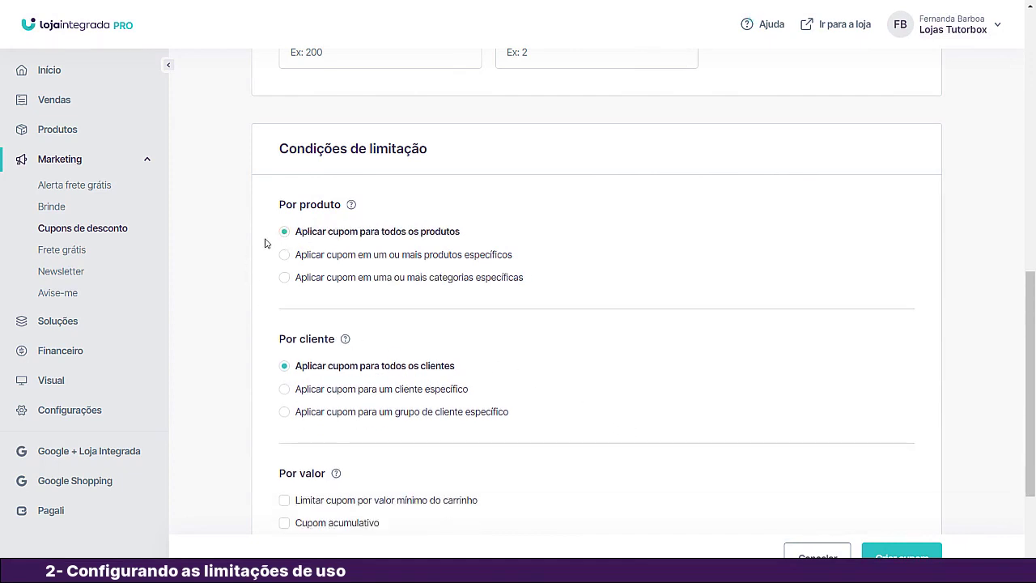
Restrict the coupon to specific customers, choosing the second and sixth customers in the list.
{"action": "scroll", "coordinate": [817, 454], "scroll_direction": "down", "scroll_amount": 1}
{"action": "mouse_move", "coordinate": [347, 260]}
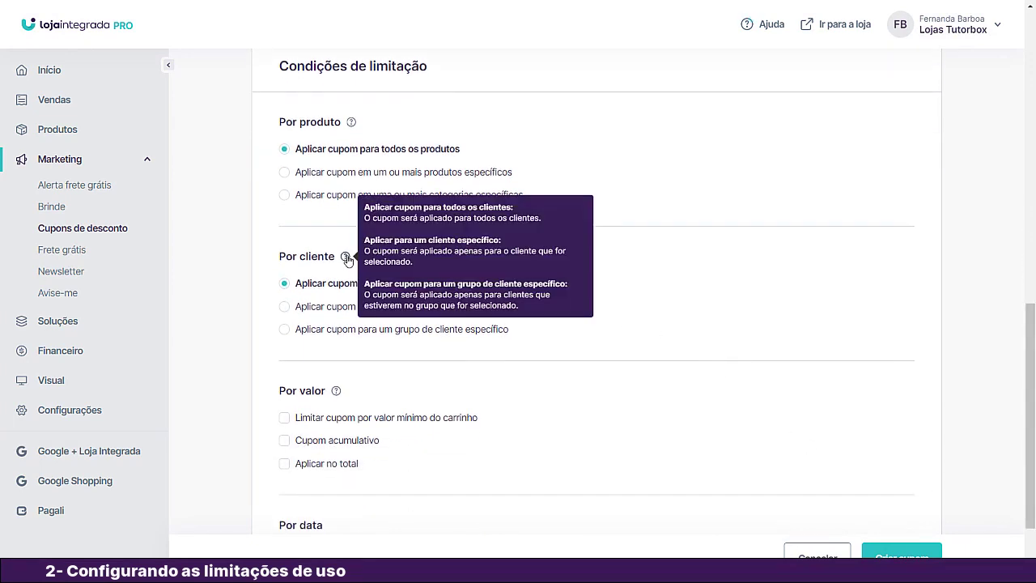
{"action": "left_click", "coordinate": [285, 307]}
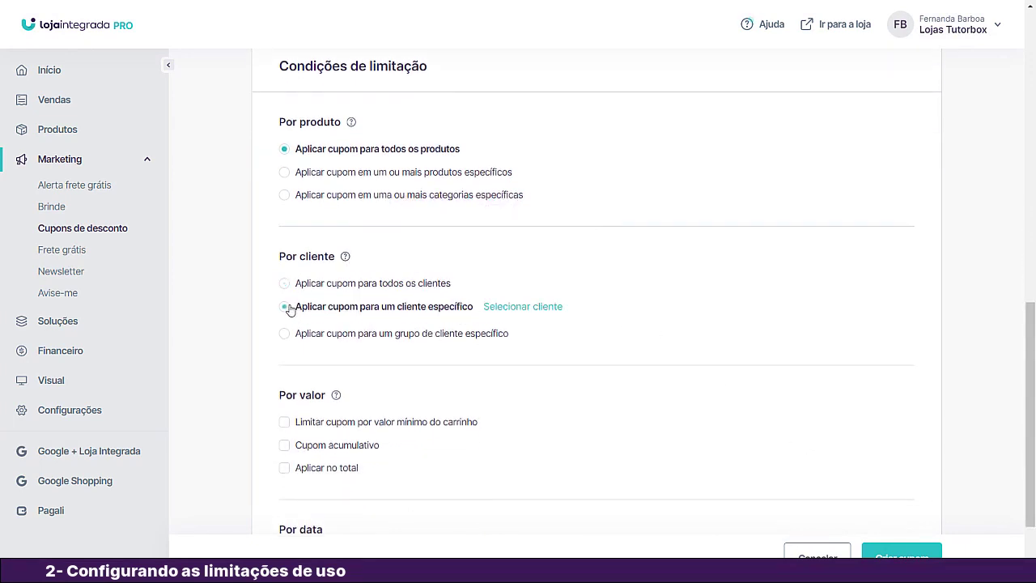
{"action": "left_click", "coordinate": [522, 307]}
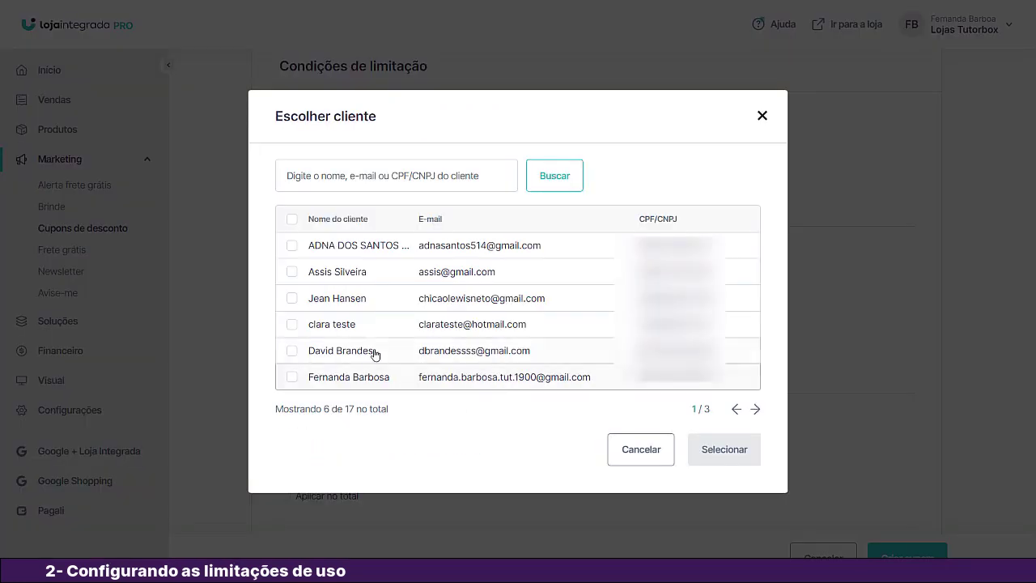
{"action": "left_click", "coordinate": [292, 272]}
{"action": "left_click", "coordinate": [291, 377]}
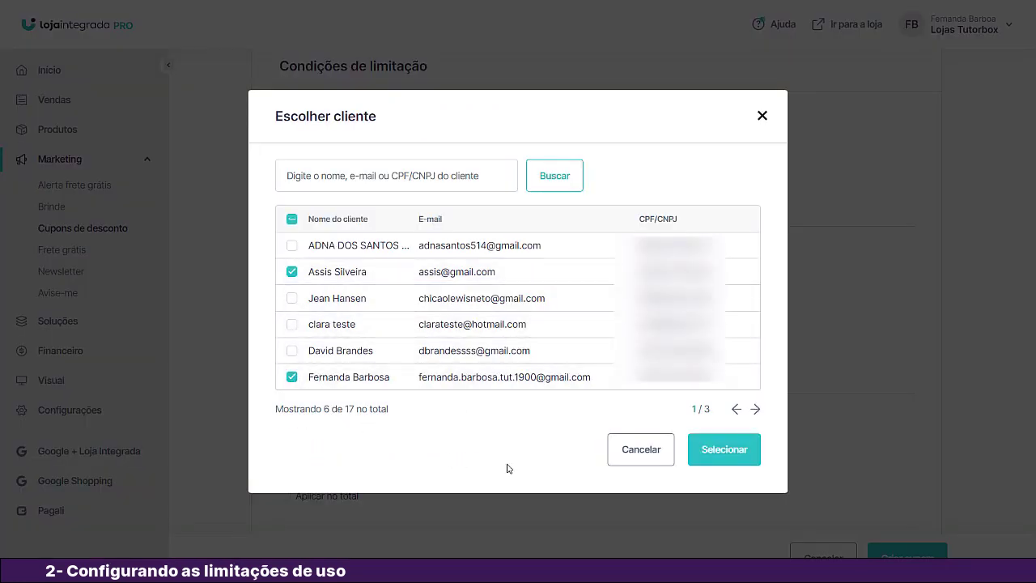
{"action": "left_click", "coordinate": [725, 450]}
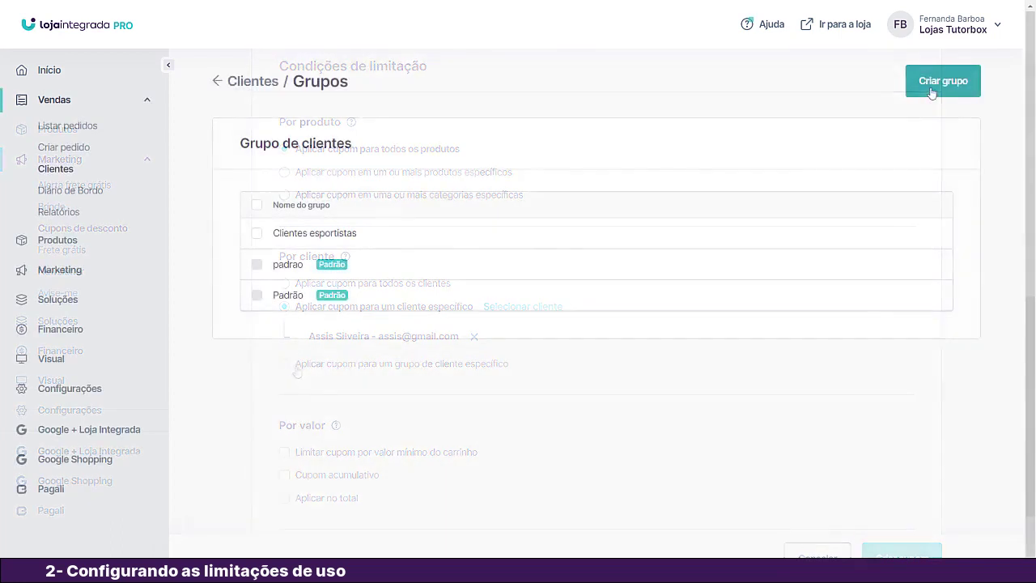
Create a customer group named Frequentadores de academia and choose a different group in the customer's details.
{"action": "left_click", "coordinate": [931, 91]}
{"action": "left_click", "coordinate": [434, 231]}
{"action": "type", "text": "Frequentadores de aca"}
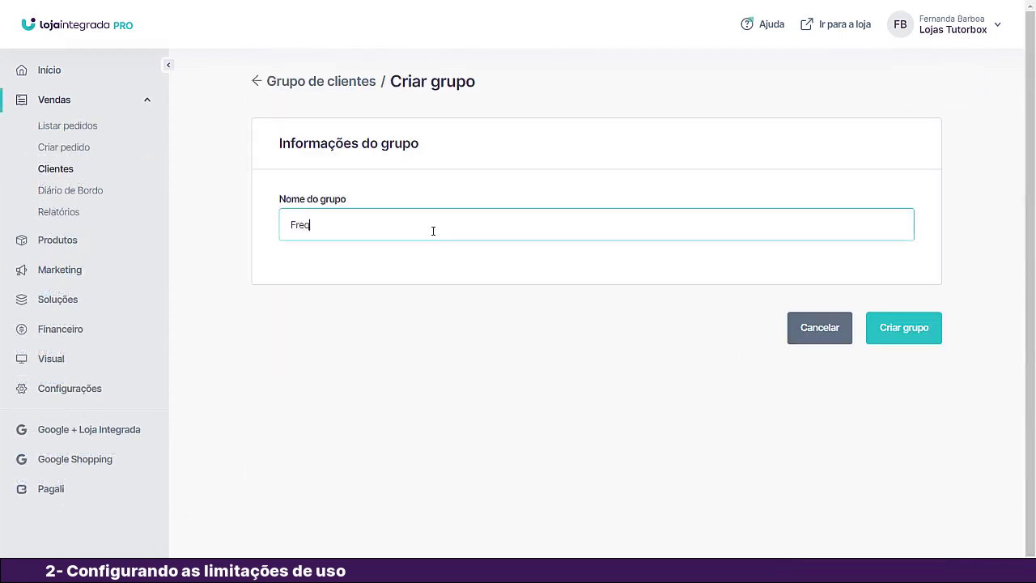
{"action": "type", "text": "demia"}
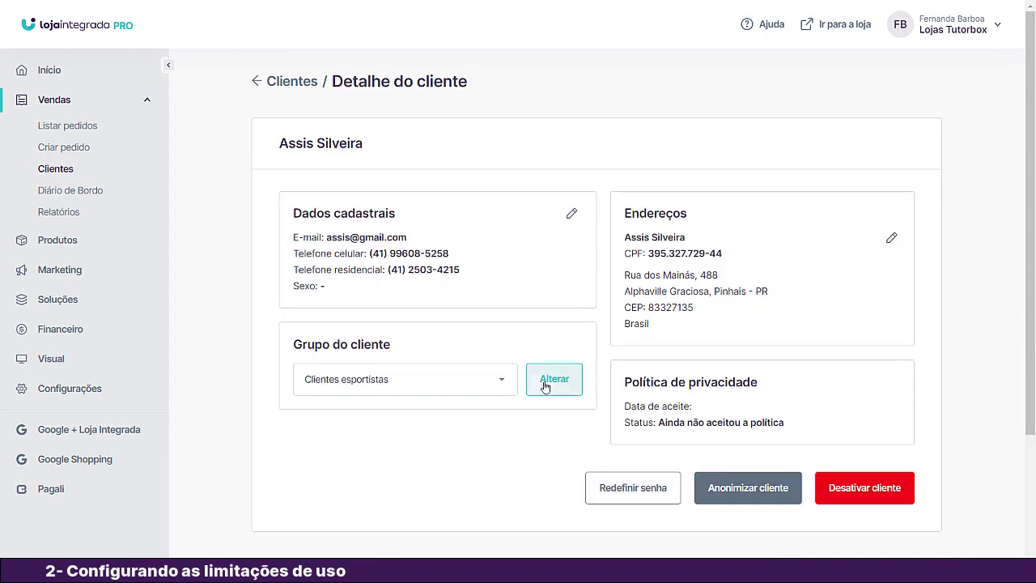
{"action": "left_click", "coordinate": [503, 383]}
{"action": "left_click", "coordinate": [484, 413]}
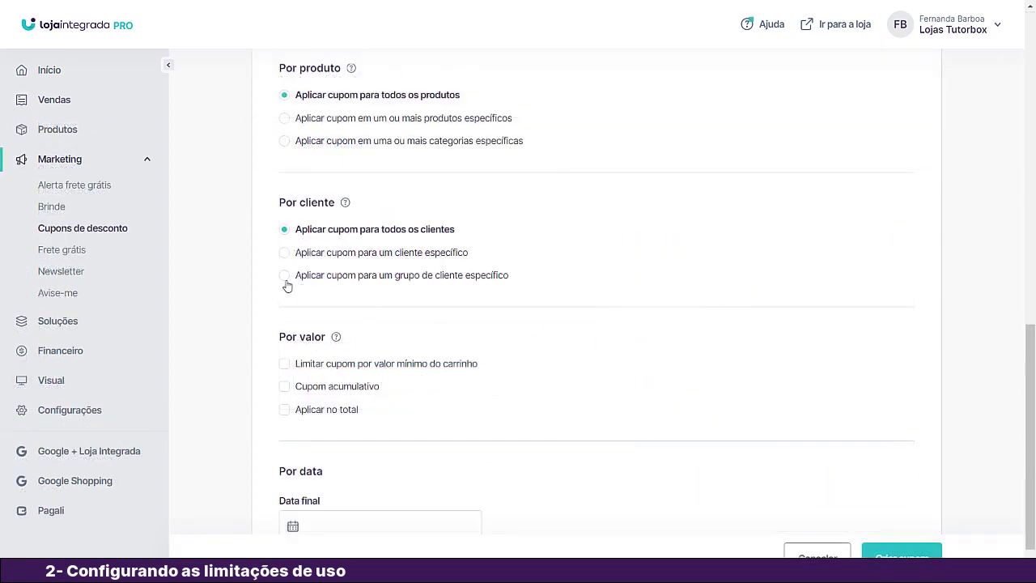
Try limiting the coupon to the customer group Frequentadores de academia, and return it to all customers.
{"action": "left_click", "coordinate": [285, 278]}
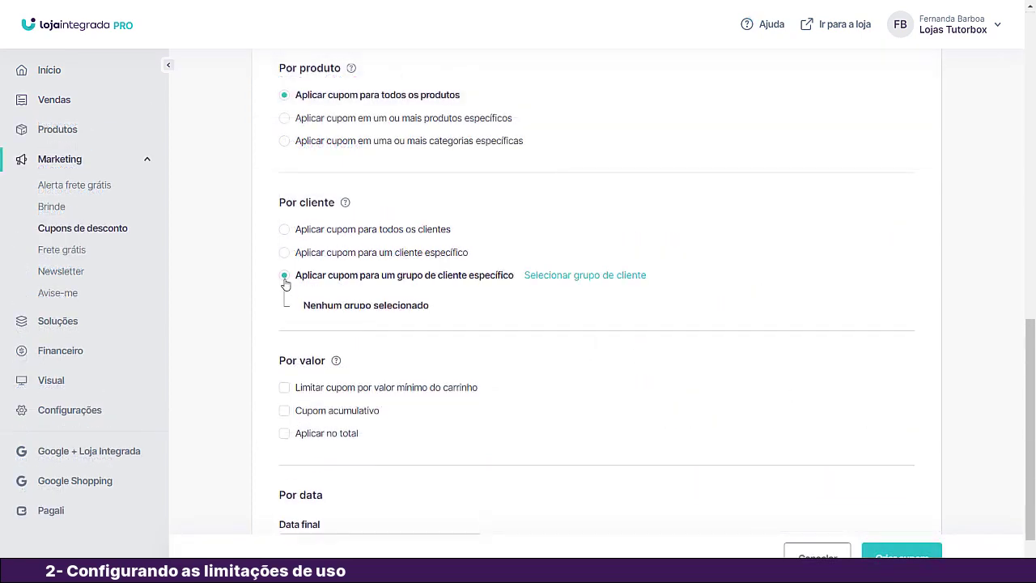
{"action": "left_click", "coordinate": [571, 277]}
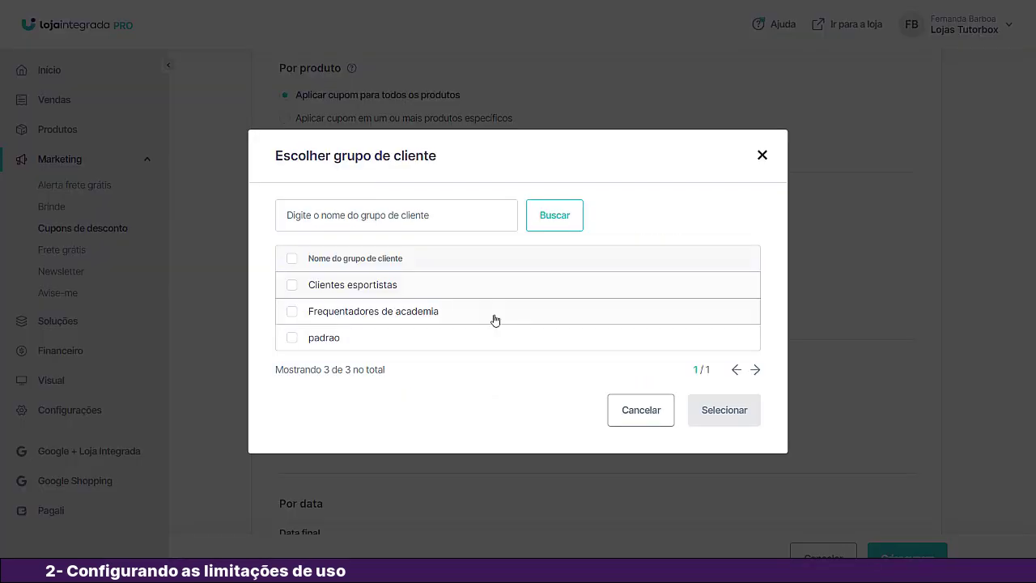
{"action": "left_click", "coordinate": [292, 312]}
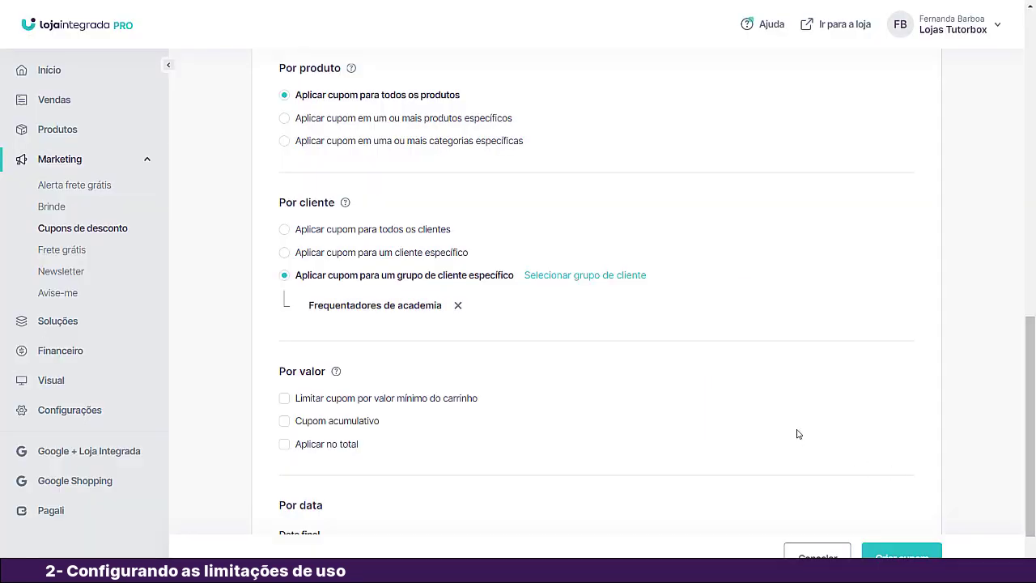
{"action": "left_click", "coordinate": [284, 232]}
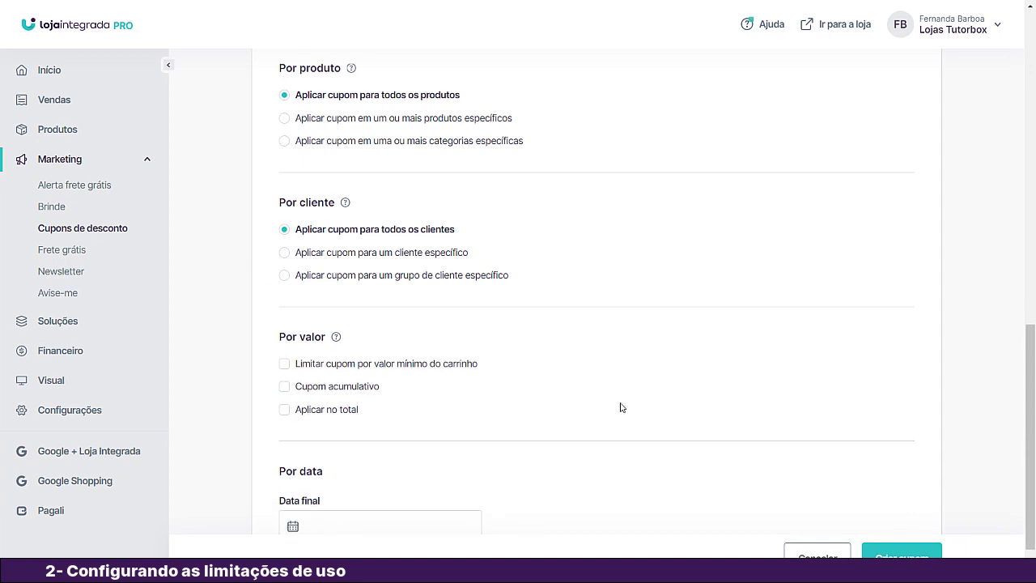
Limit the coupon to a minimum cart value of R$ 300,00, and make it cumulative and applied to the total.
{"action": "mouse_move", "coordinate": [335, 338]}
{"action": "left_click", "coordinate": [288, 368]}
{"action": "left_click", "coordinate": [490, 397]}
{"action": "type", "text": "30000"}
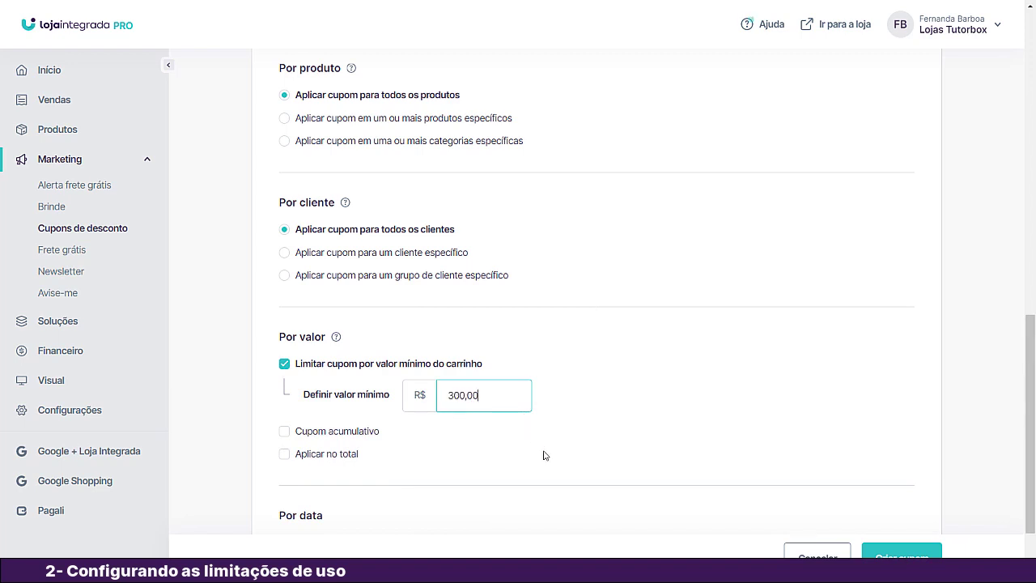
{"action": "left_click", "coordinate": [285, 437]}
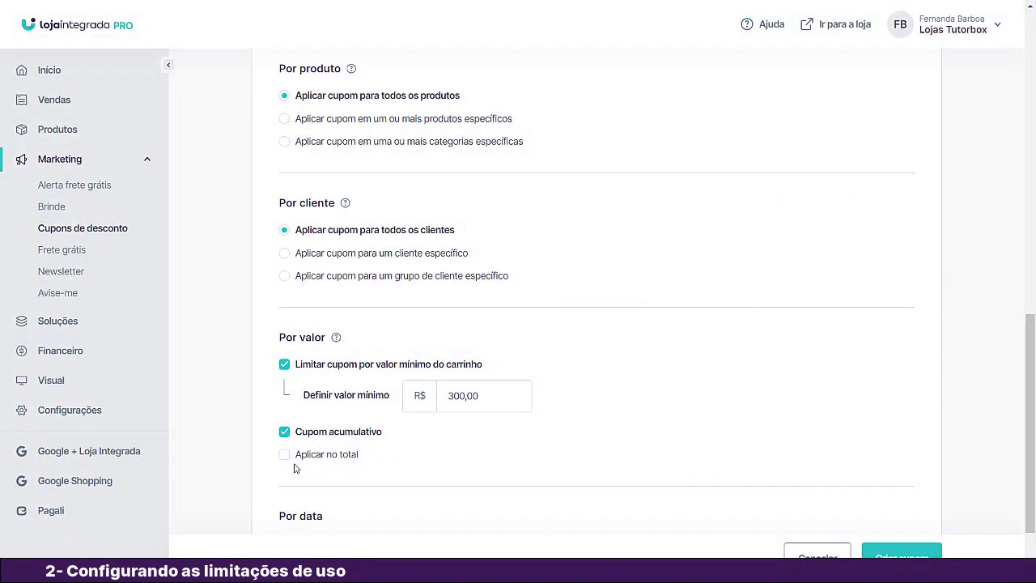
{"action": "left_click", "coordinate": [286, 459]}
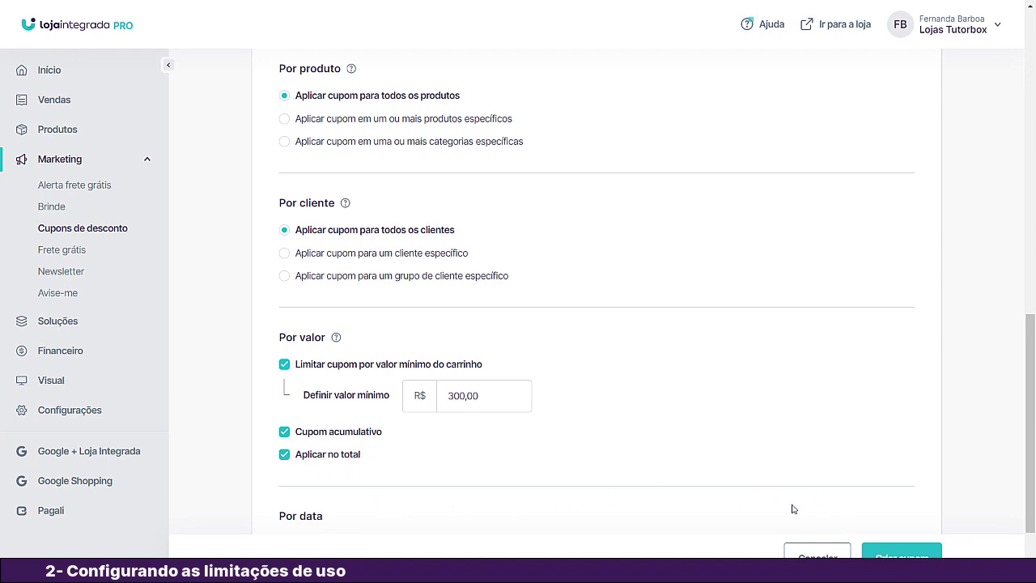
Set the coupon's end date to 24/12/2021 and change it to 25/12/2021.
{"action": "scroll", "coordinate": [792, 508], "scroll_direction": "down", "scroll_amount": 2}
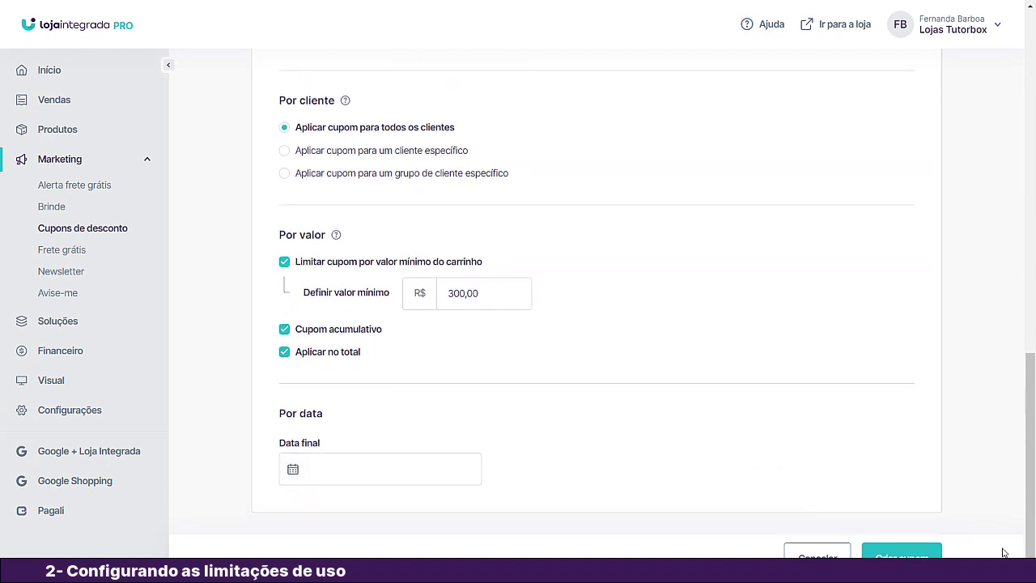
{"action": "left_click", "coordinate": [323, 467]}
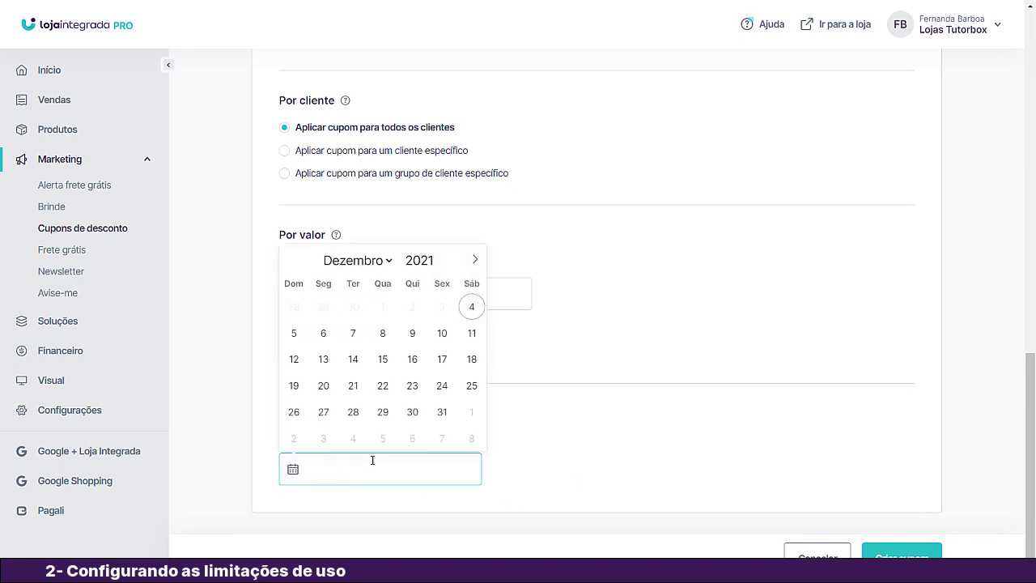
{"action": "left_click", "coordinate": [442, 386]}
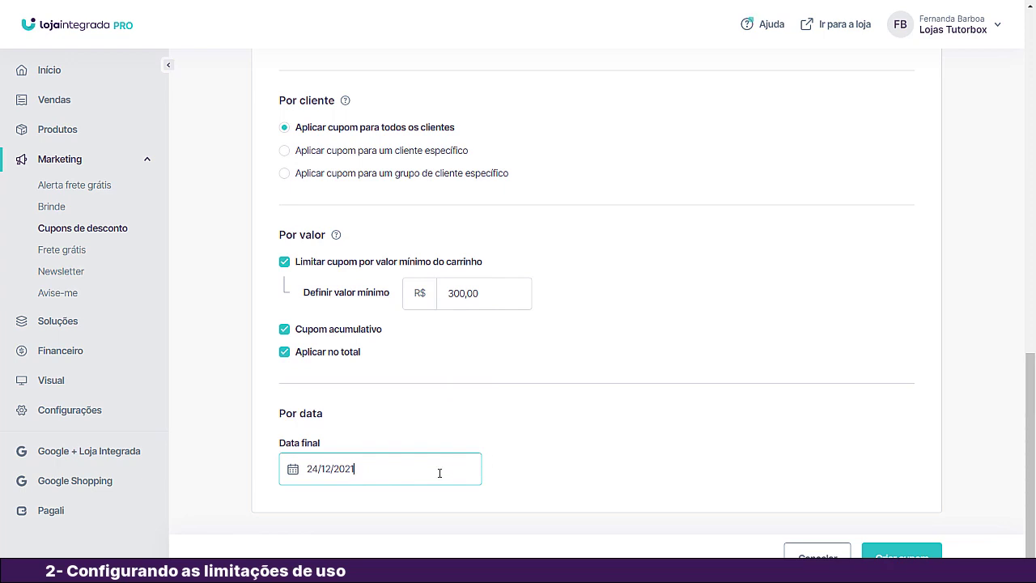
{"action": "left_click", "coordinate": [440, 473]}
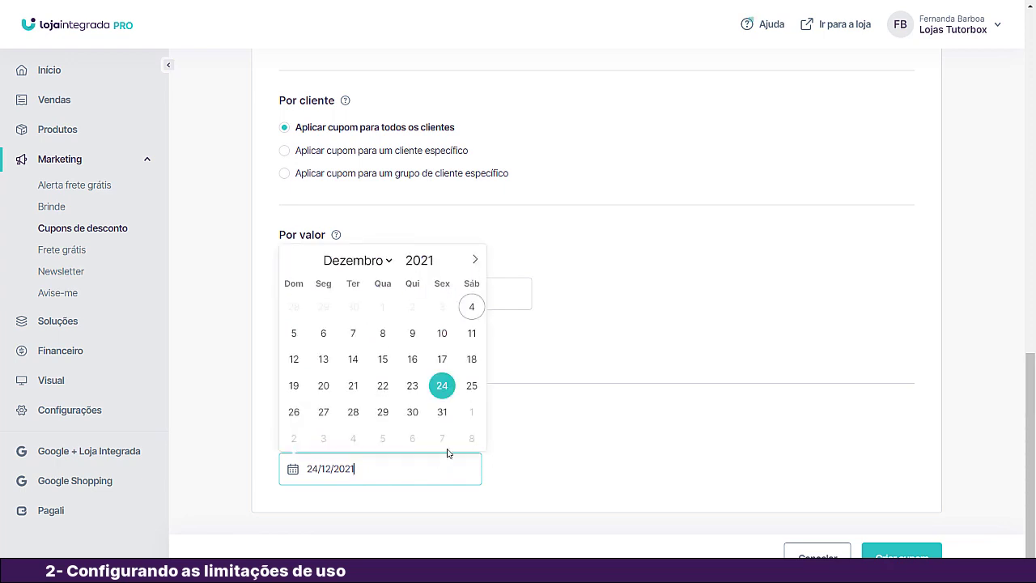
{"action": "left_click", "coordinate": [475, 396]}
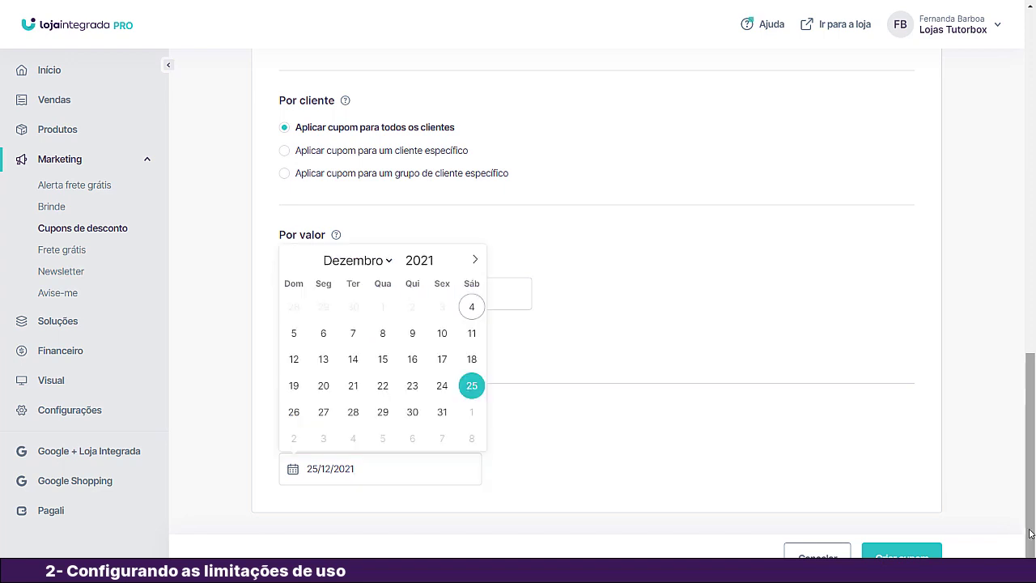
Clear the coupon's end date and leave the date field empty.
{"action": "key", "text": "BackSpace"}
{"action": "key", "text": "BackSpace"}
{"action": "key", "text": "BackSpace"}
{"action": "key", "text": "BackSpace"}
{"action": "key", "text": "BackSpace"}
{"action": "key", "text": "BackSpace"}
{"action": "key", "text": "BackSpace"}
{"action": "key", "text": "BackSpace"}
{"action": "key", "text": "BackSpace"}
{"action": "key", "text": "BackSpace"}
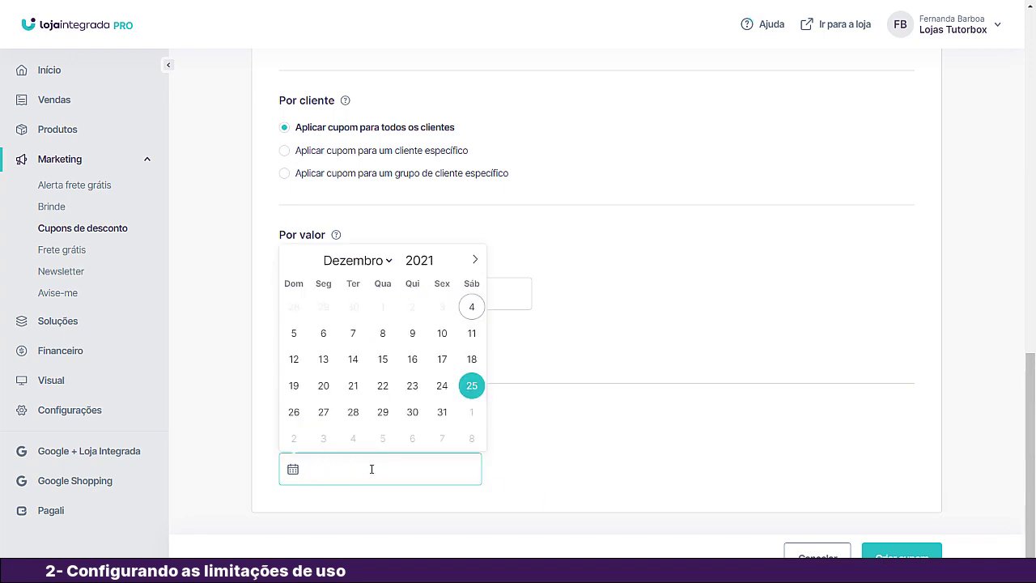
{"action": "left_click", "coordinate": [500, 512]}
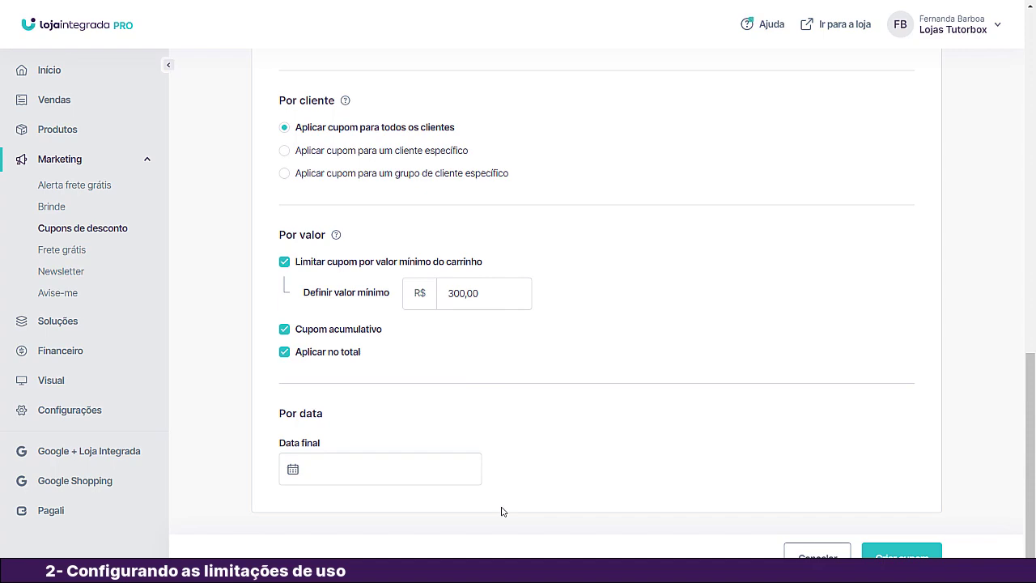
Set the coupon's end date to 25/12/2021, create the coupon and return to the coupon list.
{"action": "left_click", "coordinate": [395, 471]}
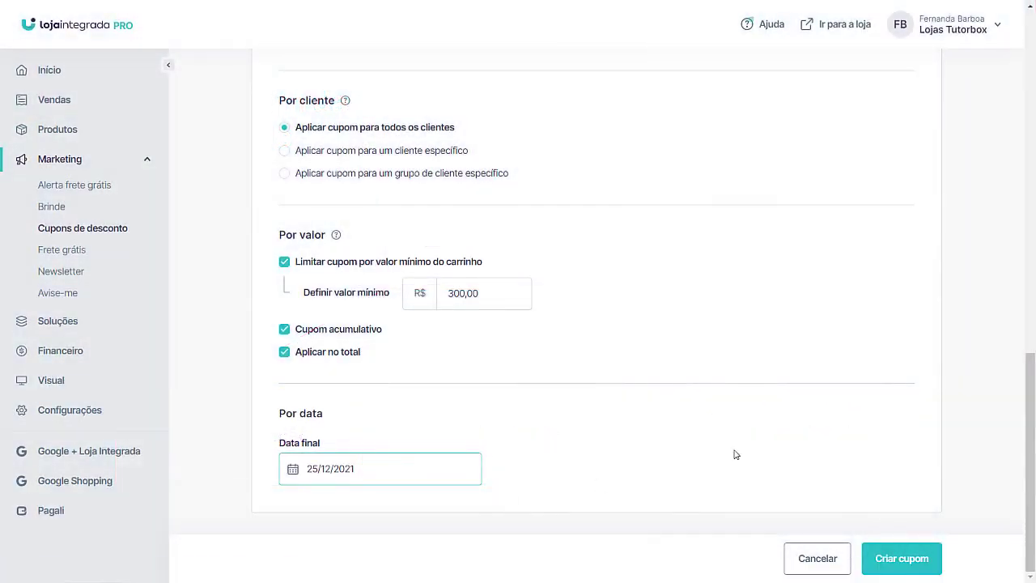
{"action": "left_click", "coordinate": [902, 558]}
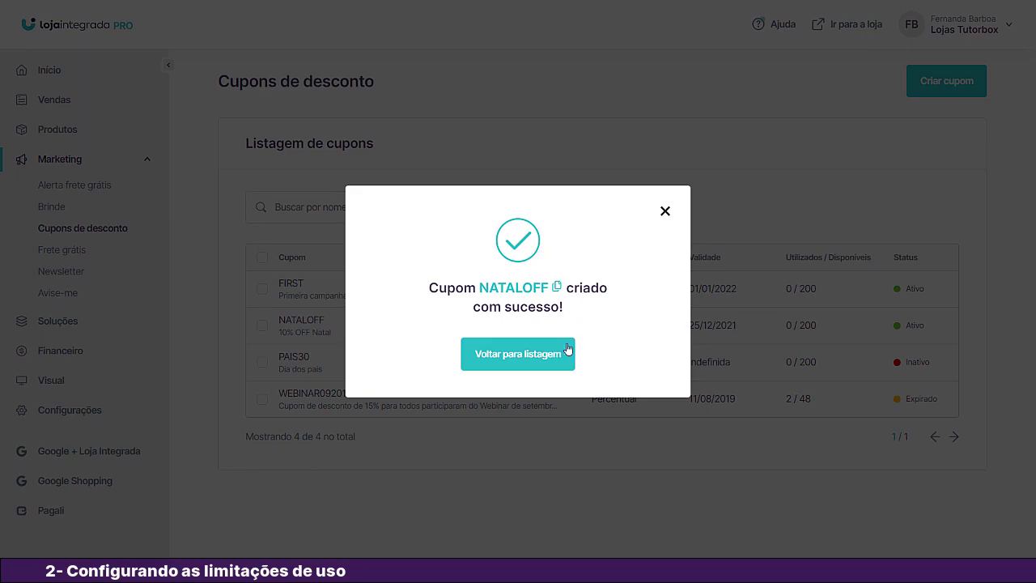
{"action": "left_click", "coordinate": [530, 360]}
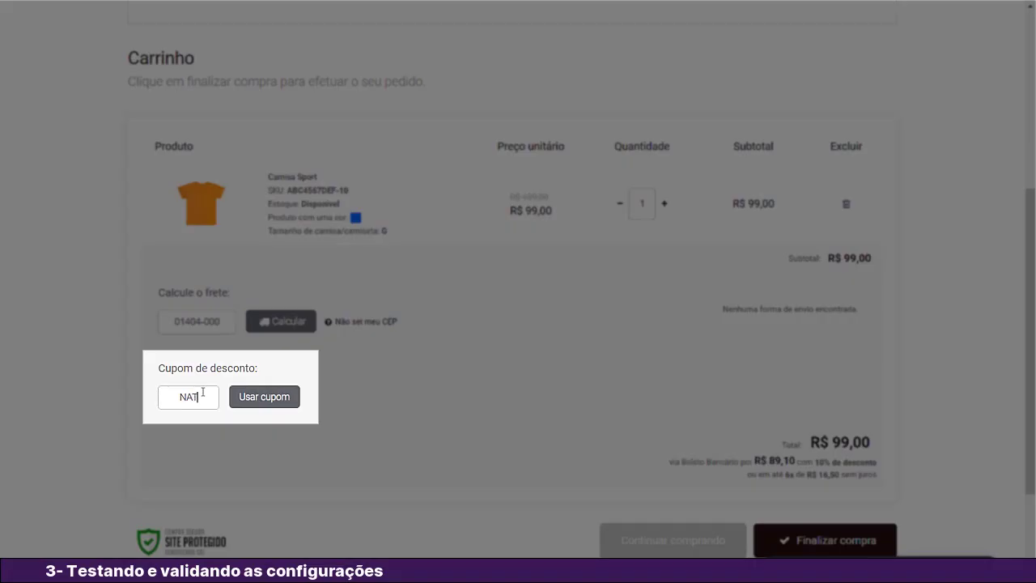
Test the coupon NATALOFF in the store cart, first with only Camisa Sport and again with all three products.
{"action": "type", "text": "ALOFF"}
{"action": "left_click", "coordinate": [264, 396]}
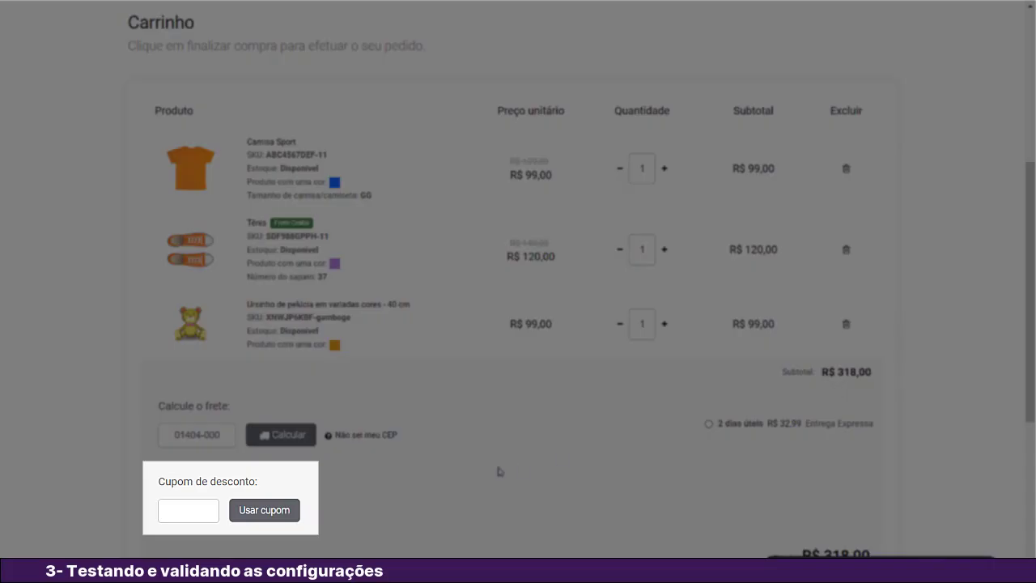
{"action": "left_click", "coordinate": [191, 511]}
{"action": "type", "text": "NATALOF"}
{"action": "left_click", "coordinate": [264, 510]}
{"action": "scroll", "coordinate": [567, 405], "scroll_direction": "down", "scroll_amount": 3}
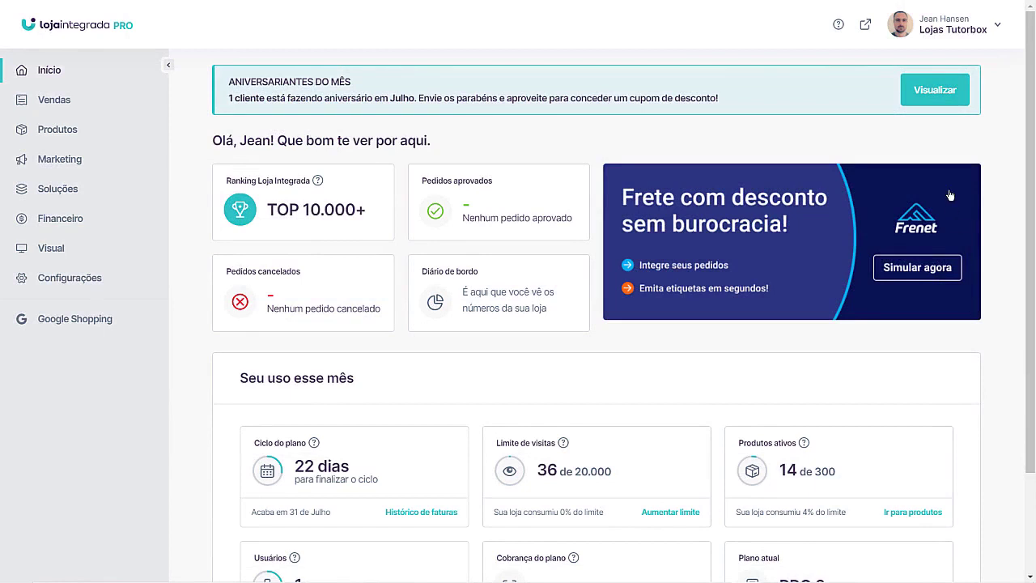
Open the support and help options in the Loja Integrada admin.
{"action": "left_click", "coordinate": [839, 24]}
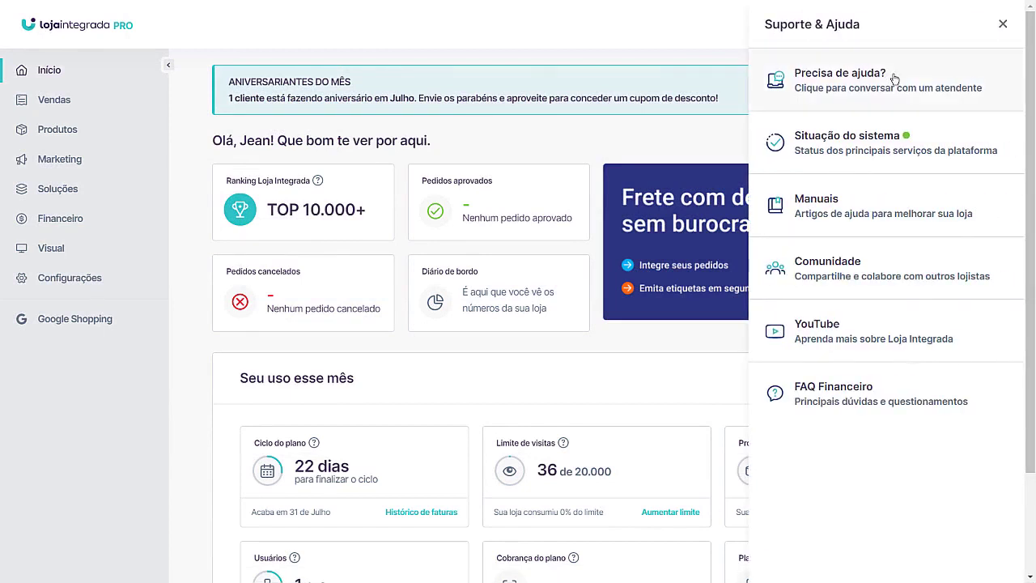